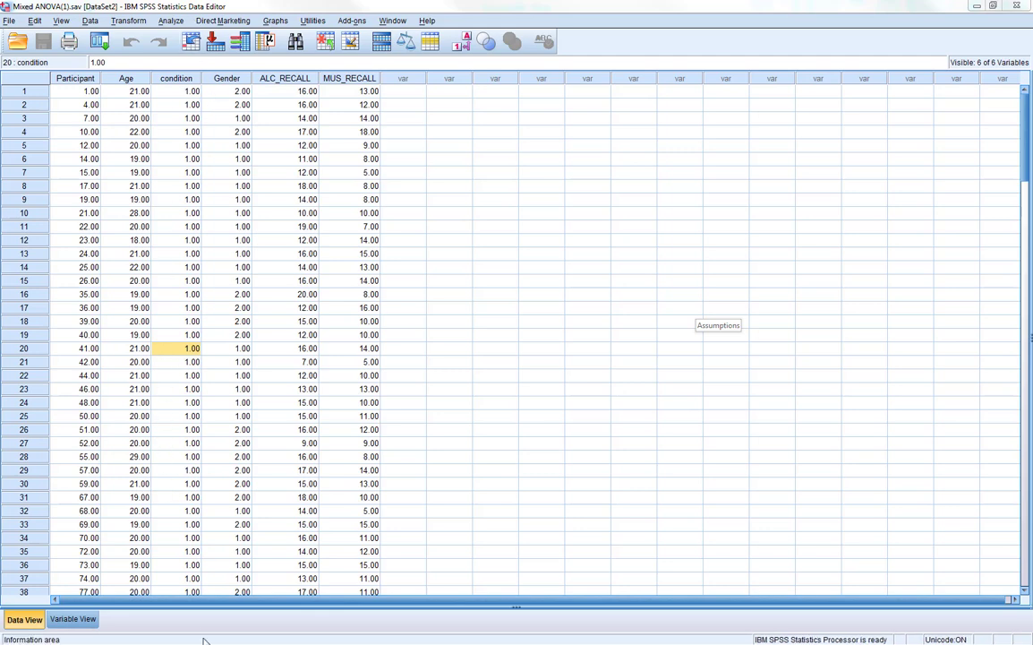
Review the value labels defined for the condition variable, closing them without changes, and return to the data
click(79, 620)
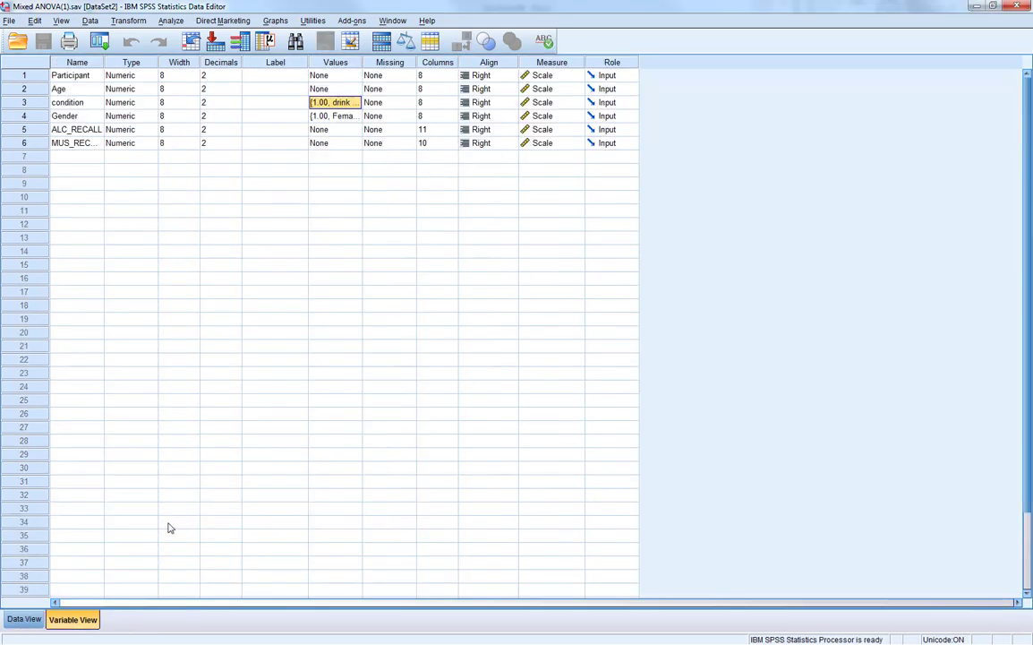
click(356, 104)
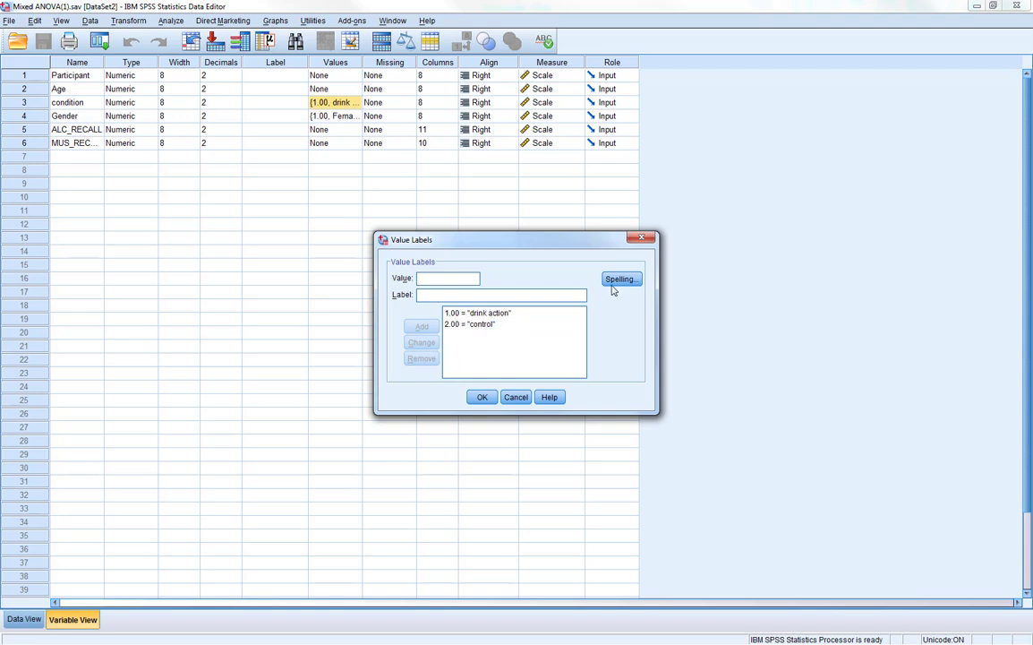
key(Return)
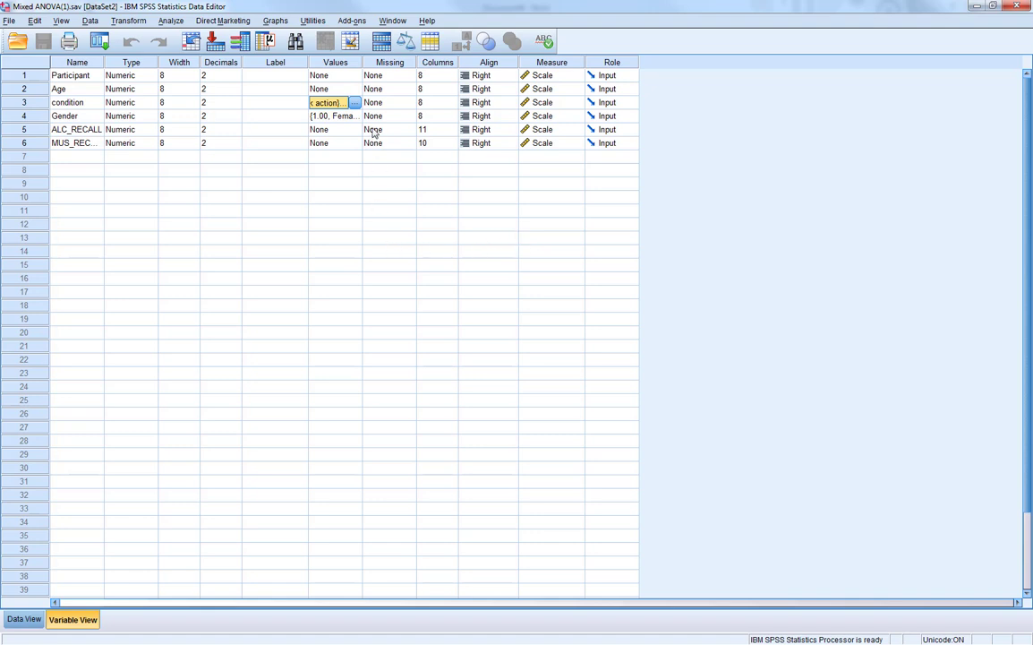
click(355, 104)
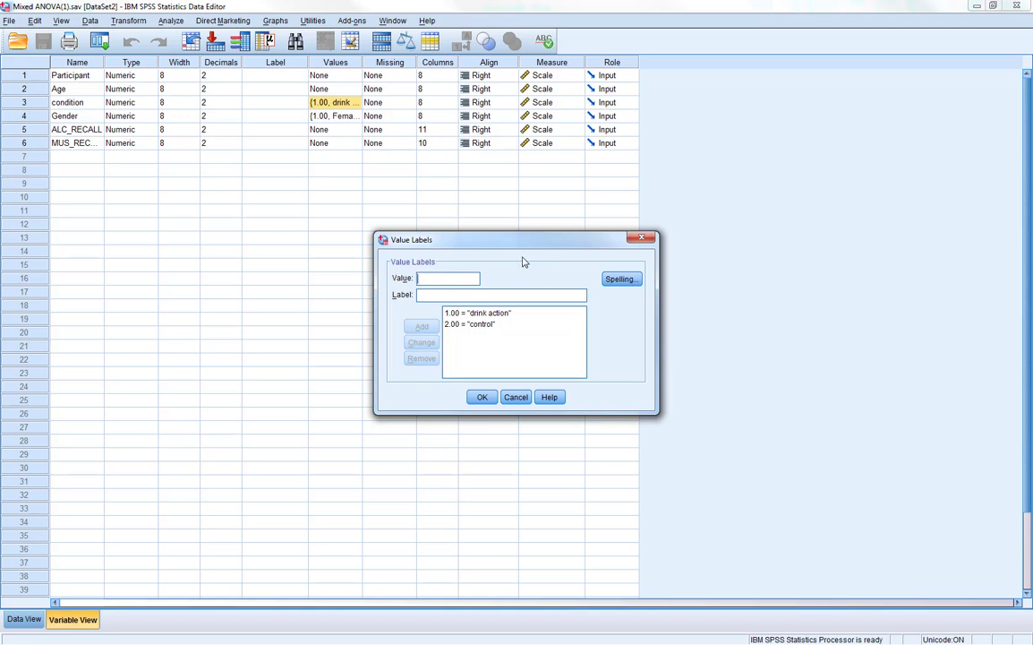
drag(510, 241, 360, 225)
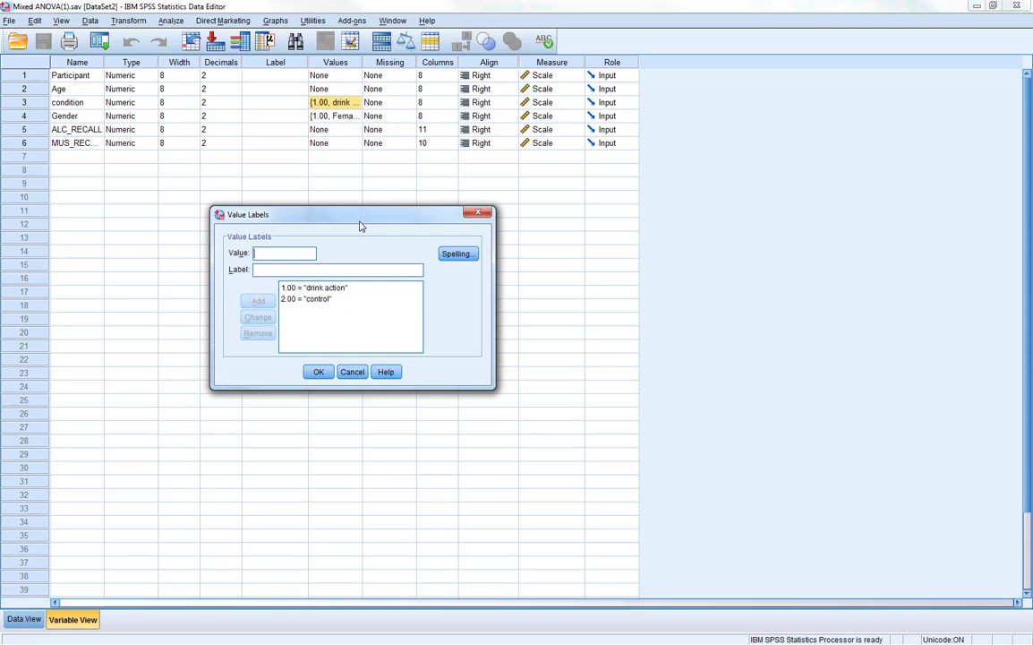
click(479, 214)
click(24, 618)
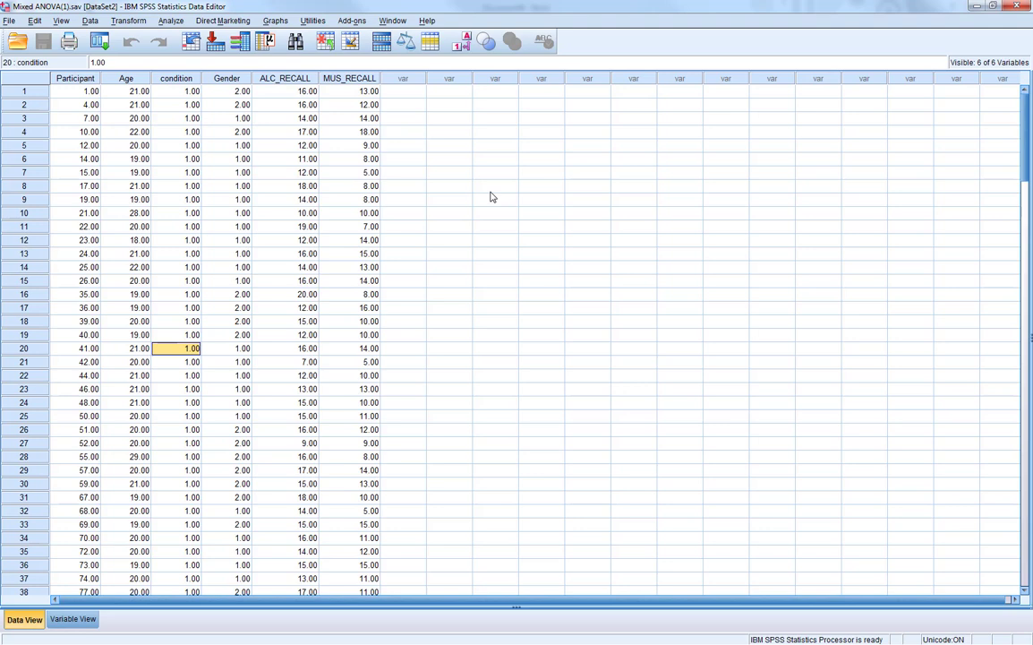
click(439, 135)
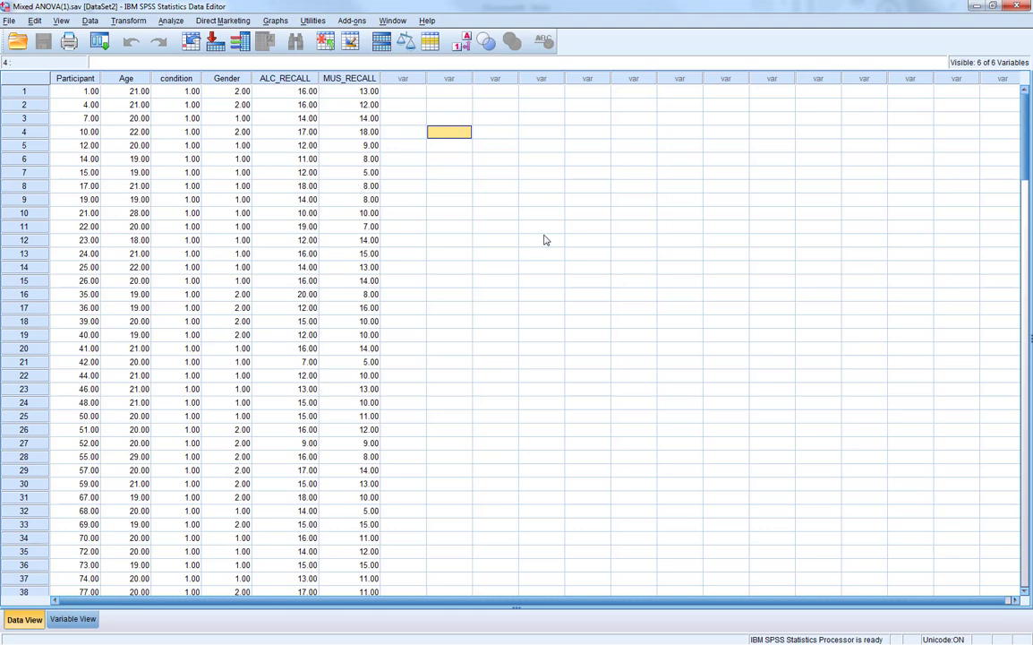
click(552, 201)
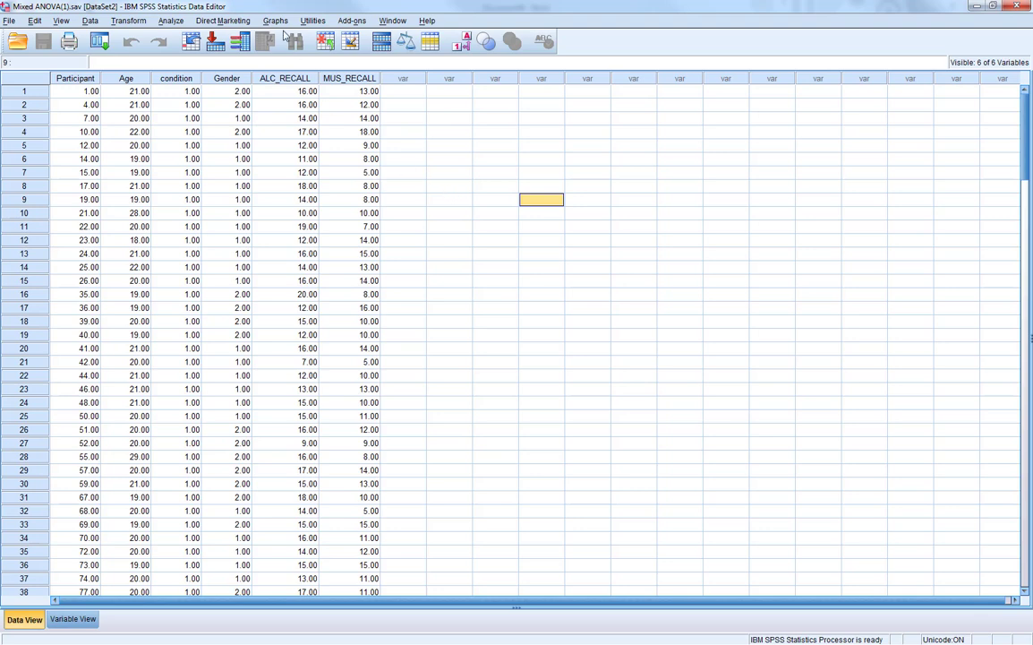
Start a General Linear Model Repeated Measures analysis and define a within-subject factor named word_type with 2 levels
click(170, 20)
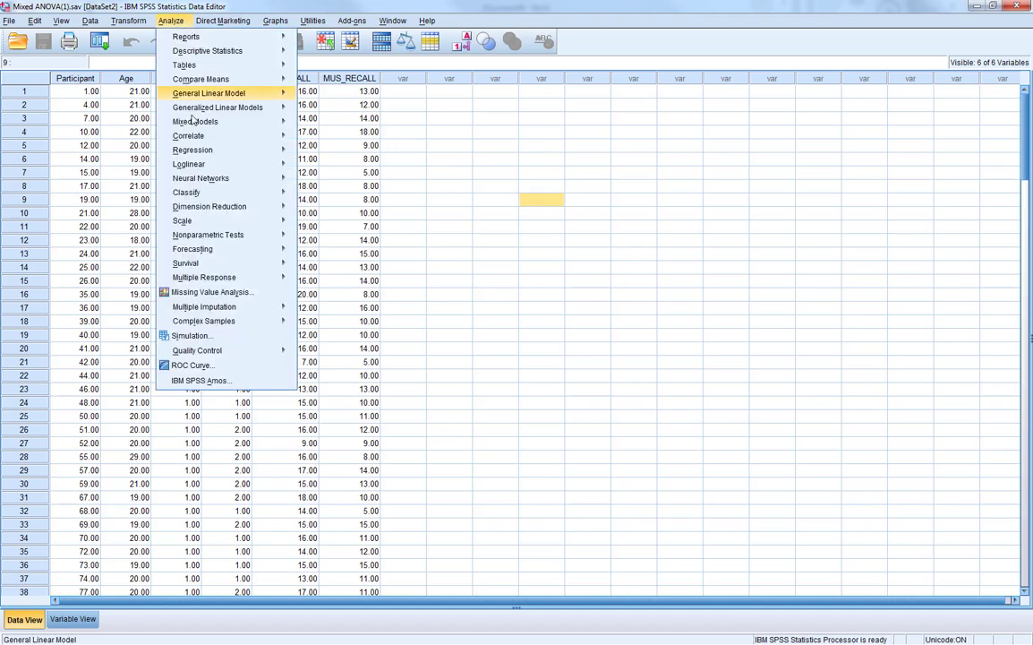
mouse_move(203, 101)
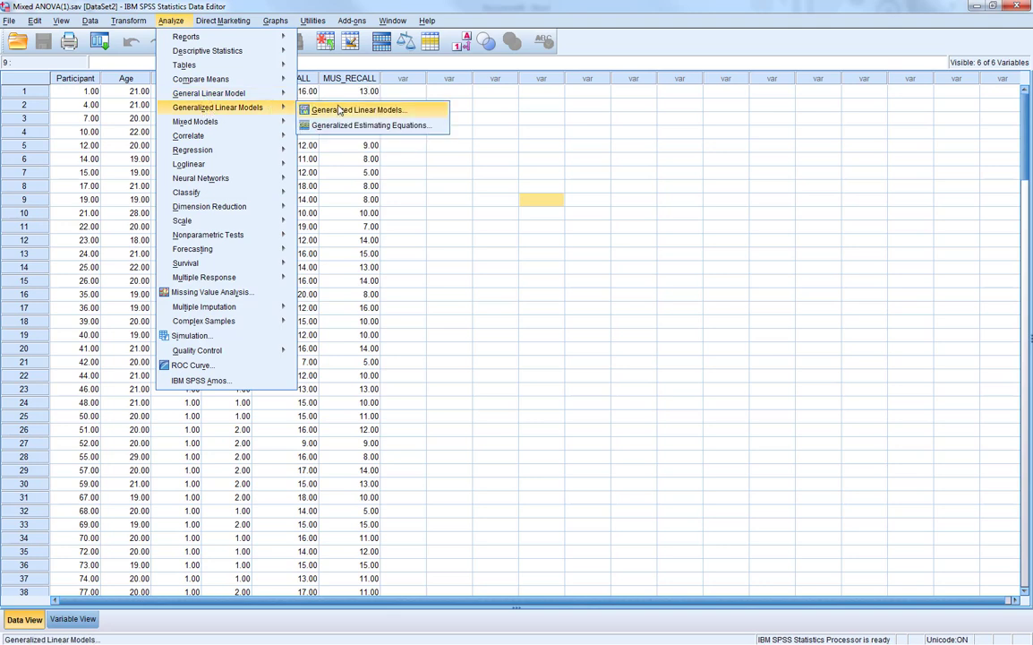
mouse_move(298, 94)
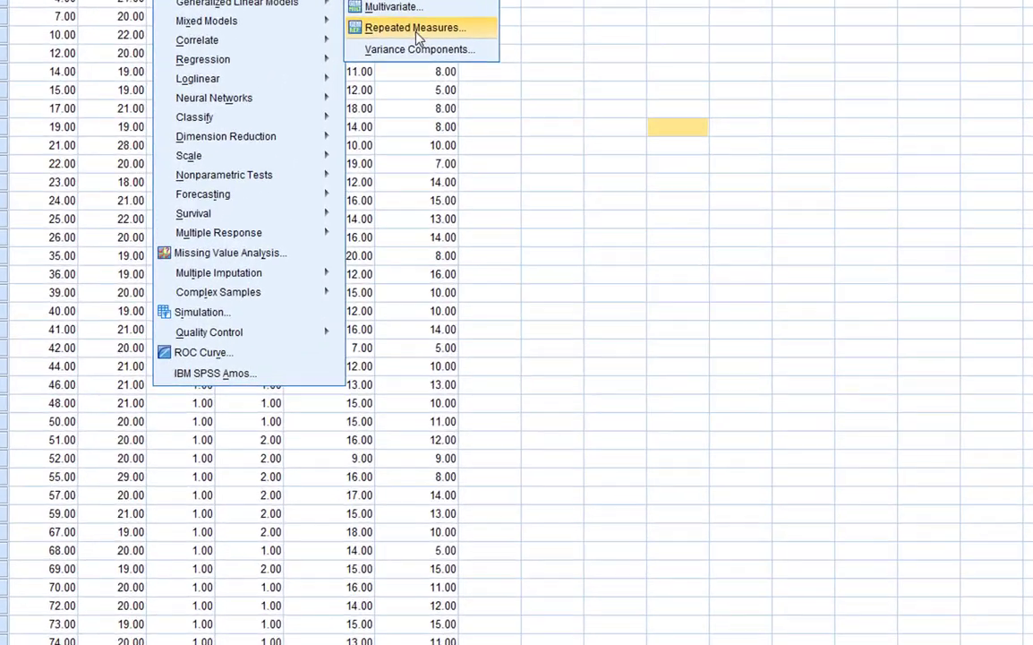
click(348, 127)
drag(421, 169, 284, 169)
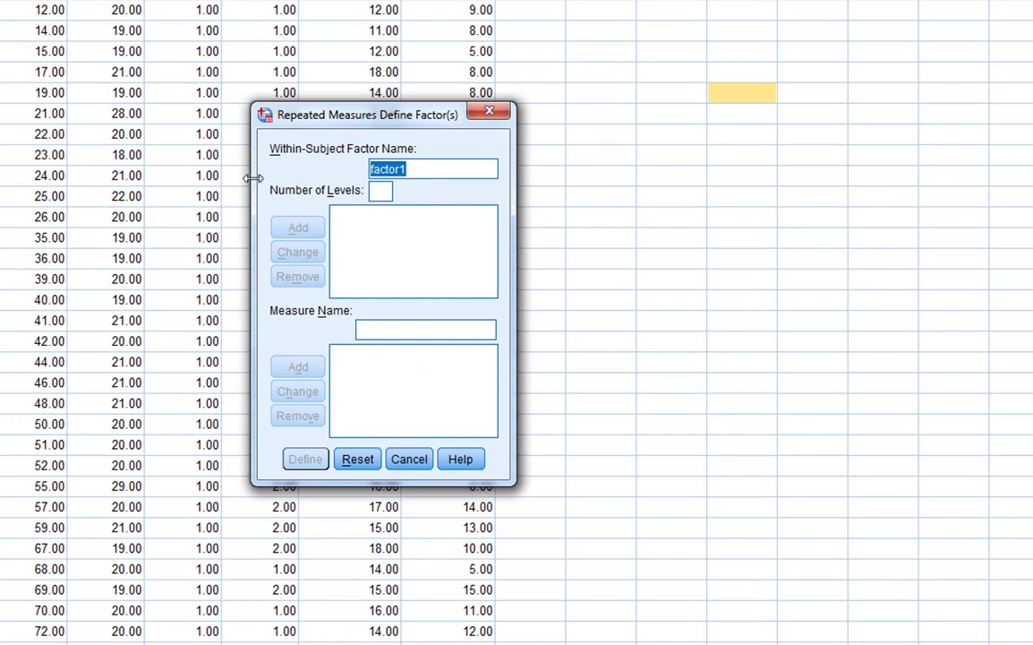
text(word_type)
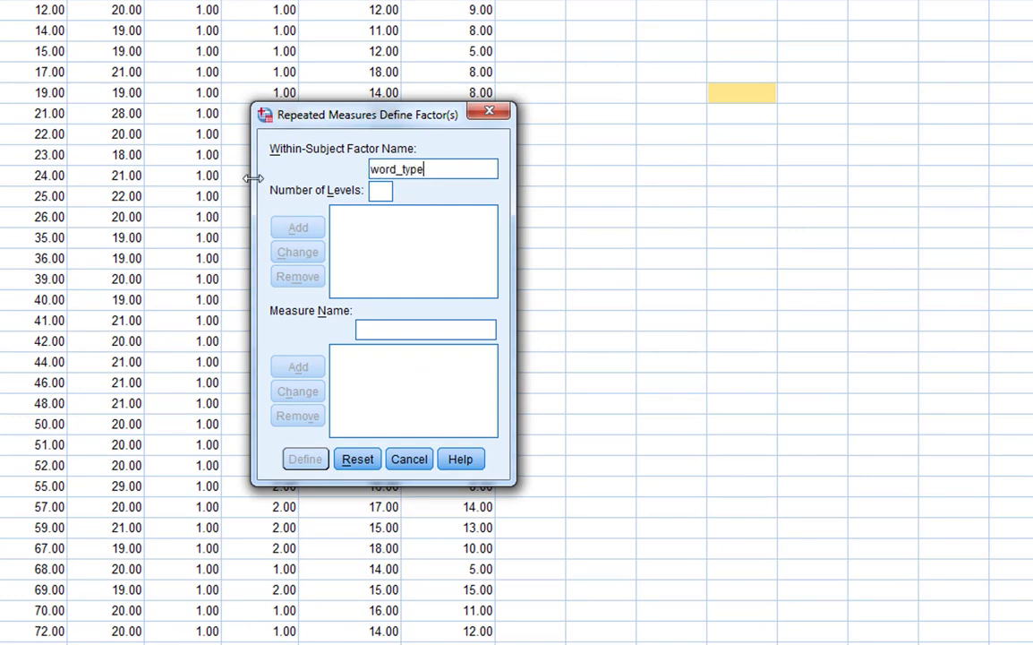
text(2)
click(287, 229)
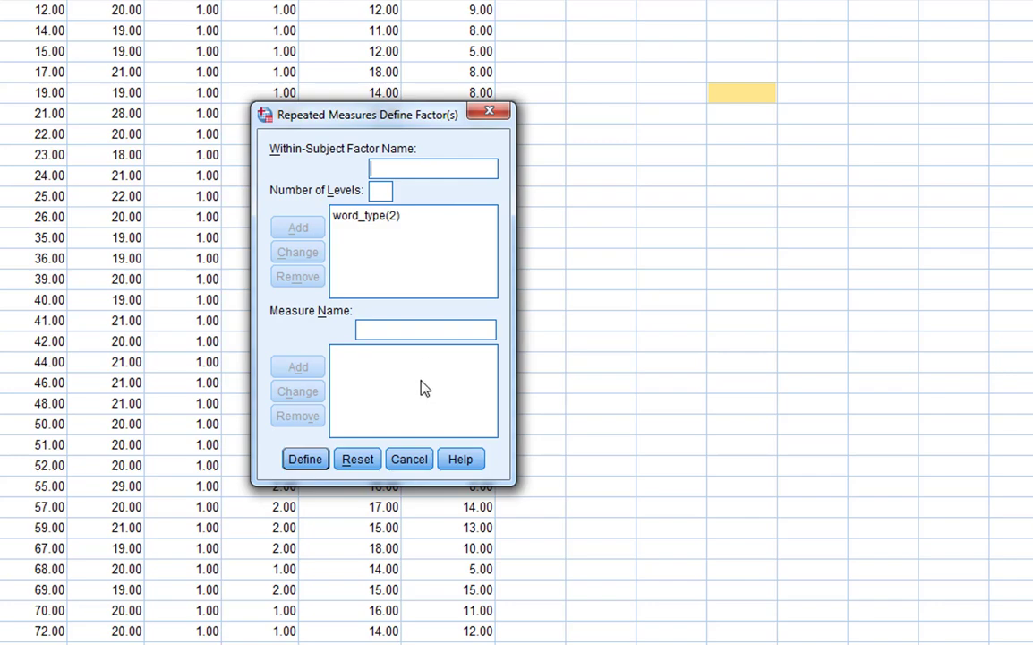
click(303, 458)
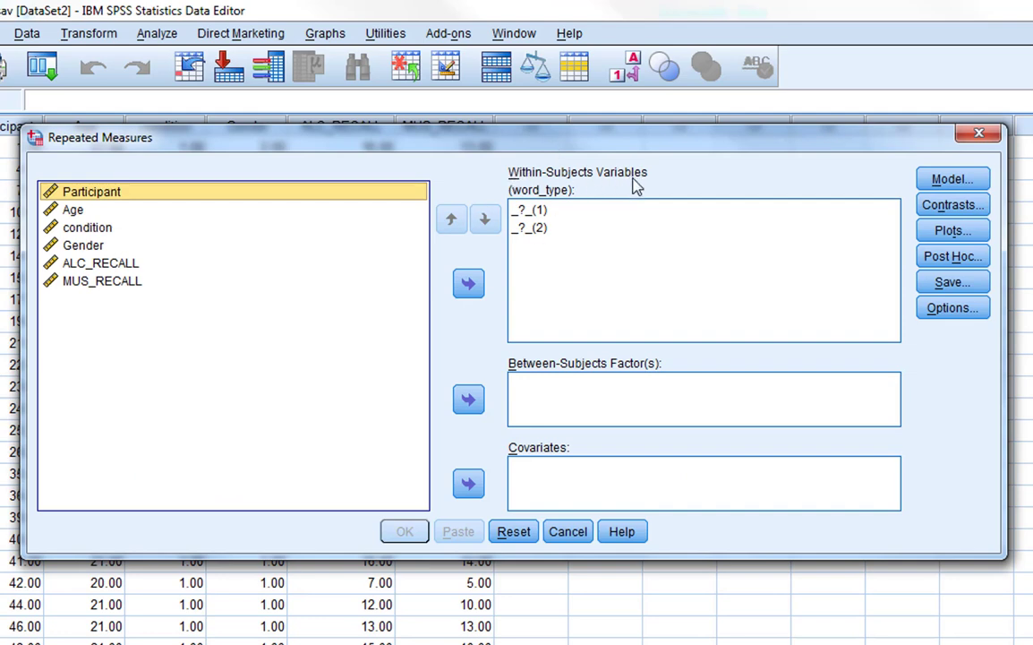
Assign ALC_RECALL and MUS_RECALL as word_type levels 1 and 2, and set condition as the between-subjects factor
click(75, 269)
shift+click(137, 283)
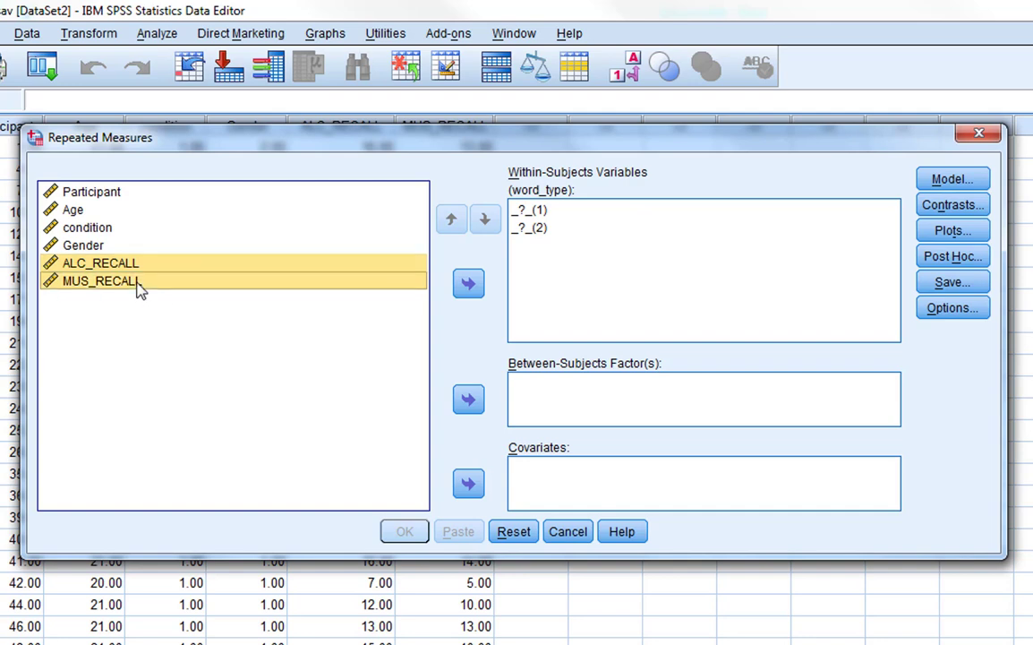
click(469, 283)
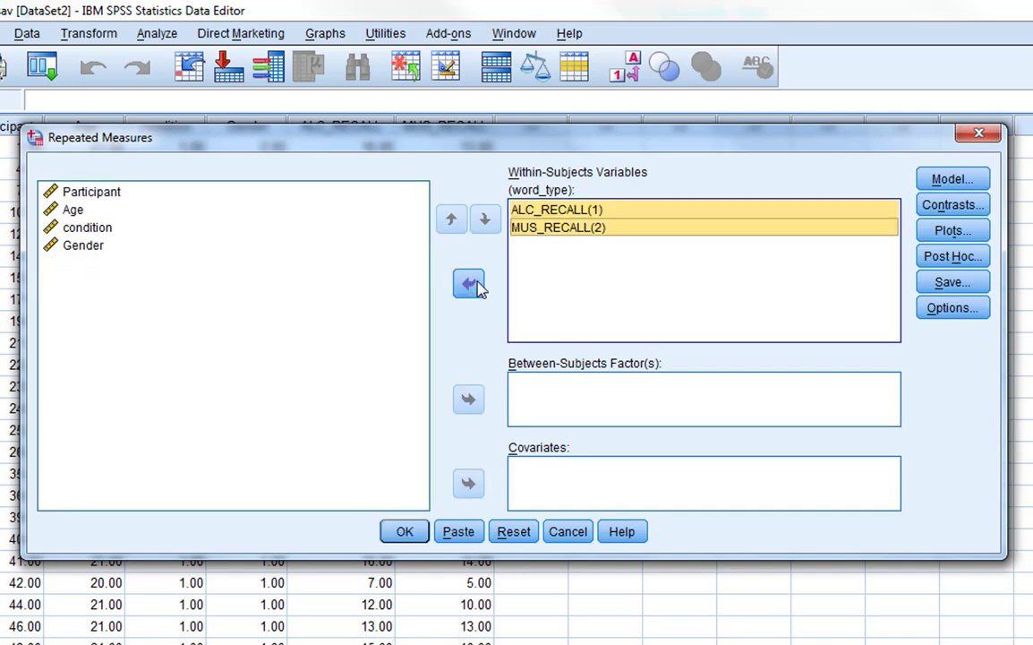
click(617, 227)
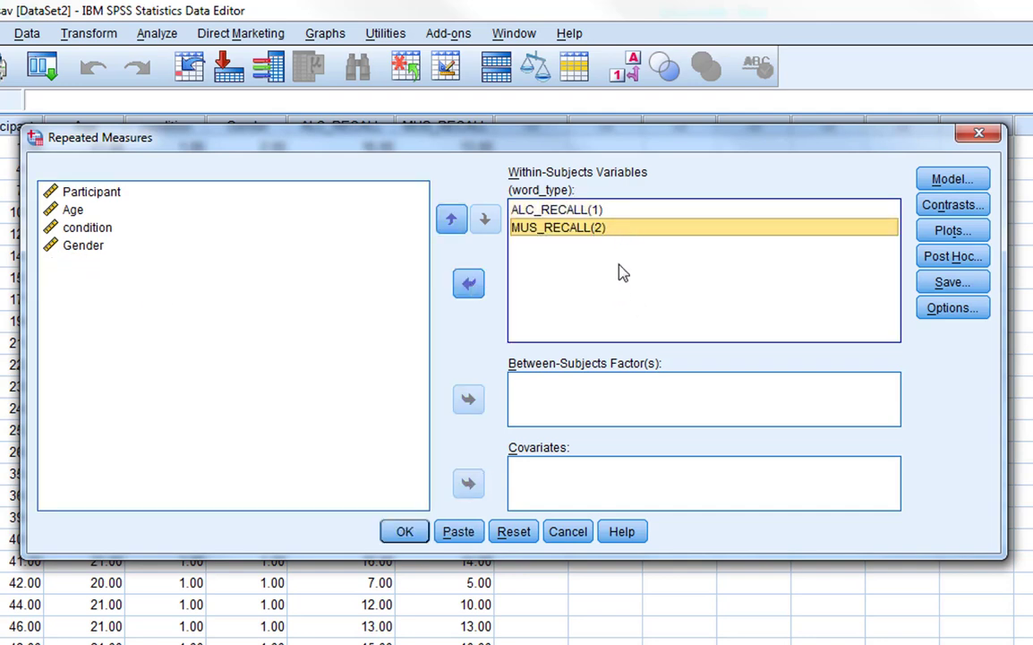
click(602, 211)
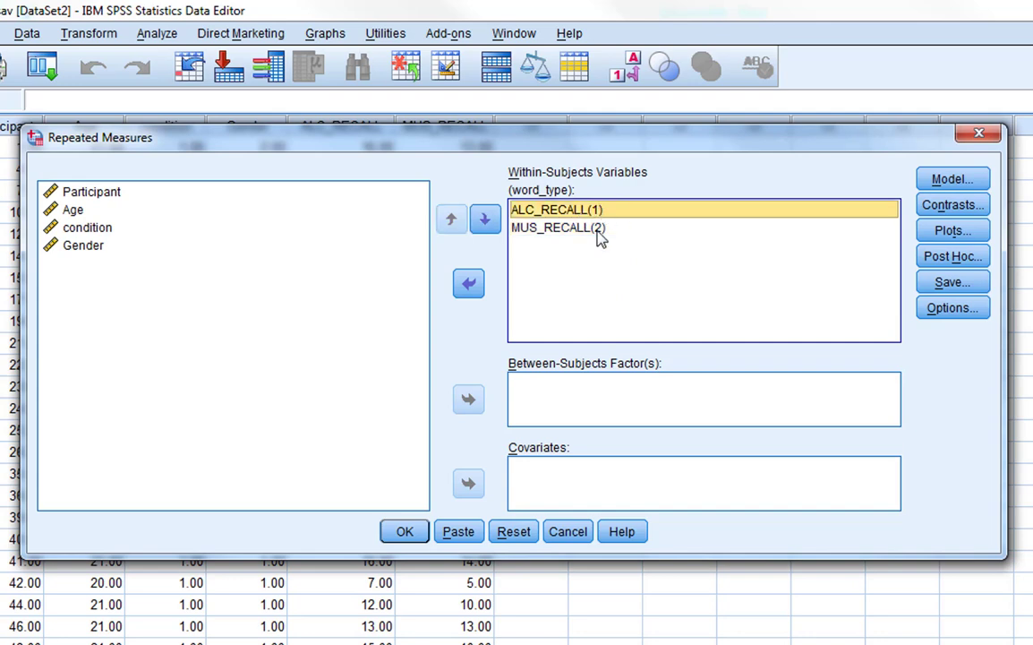
key(Down)
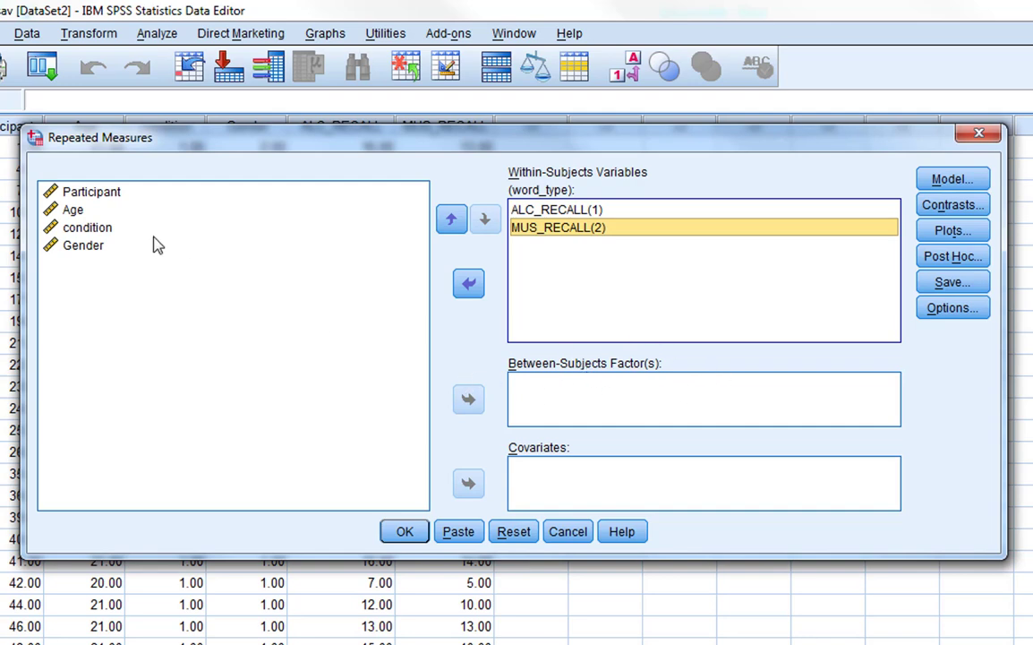
click(99, 229)
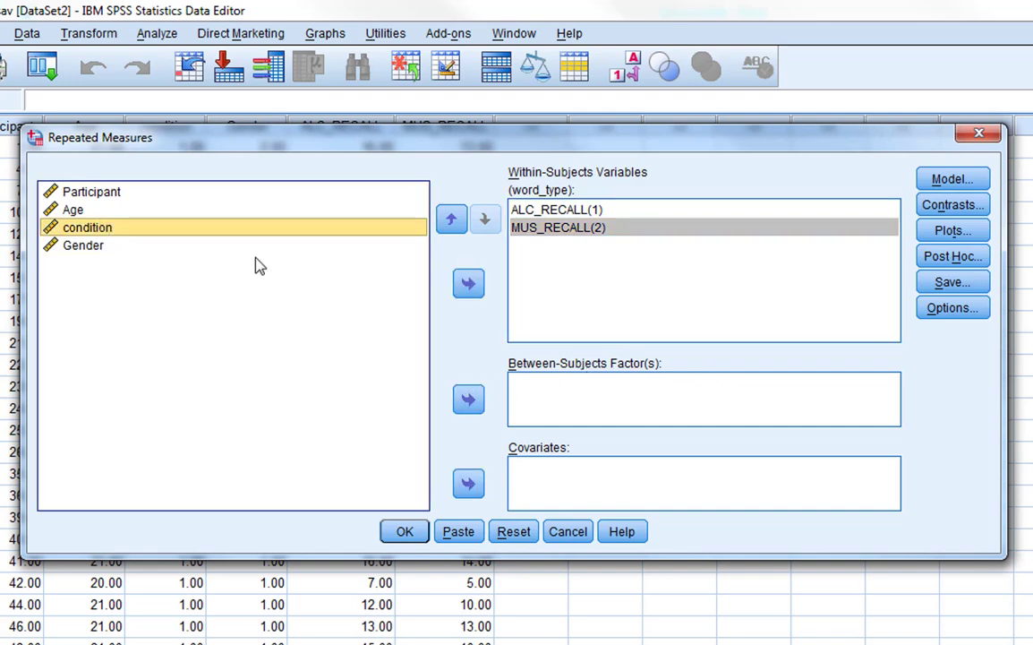
click(472, 401)
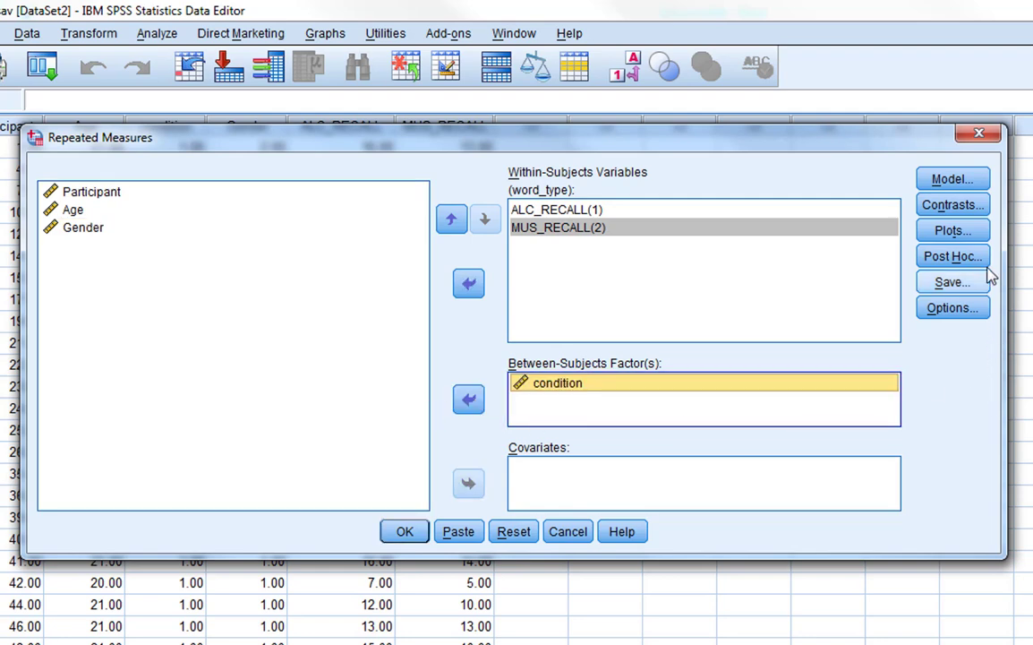
Enable descriptive statistics, estimates of effect size and homogeneity tests in the Repeated Measures options
click(977, 307)
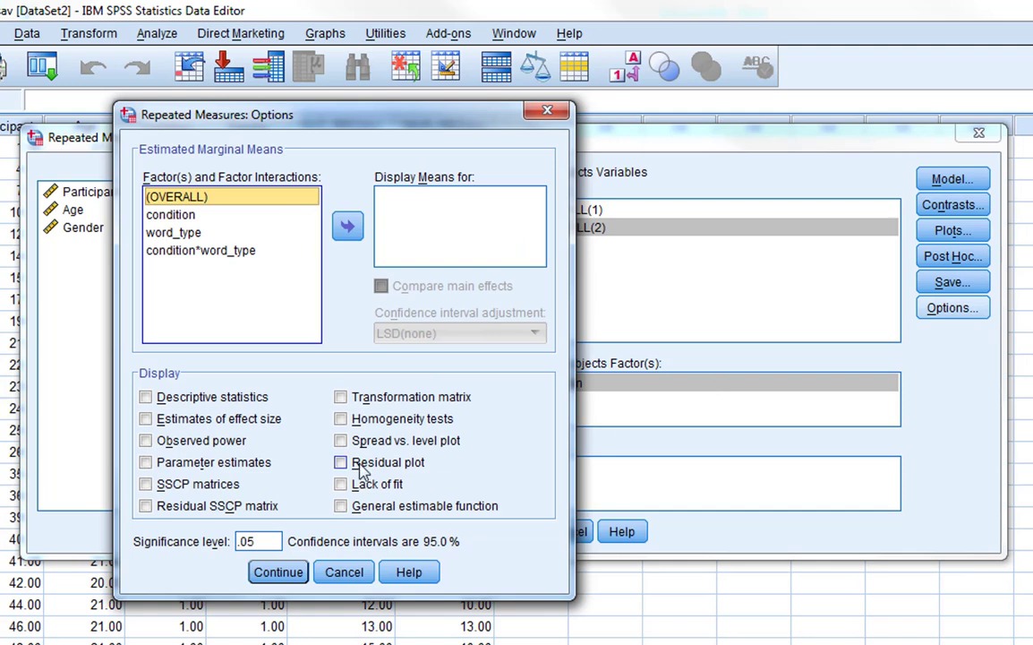
click(219, 404)
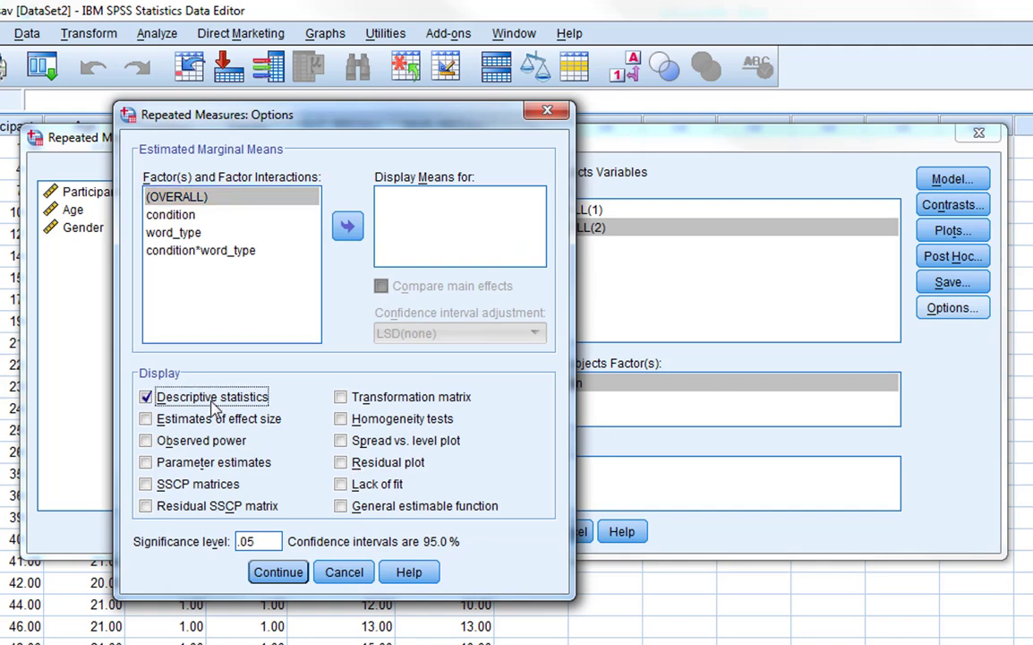
click(212, 427)
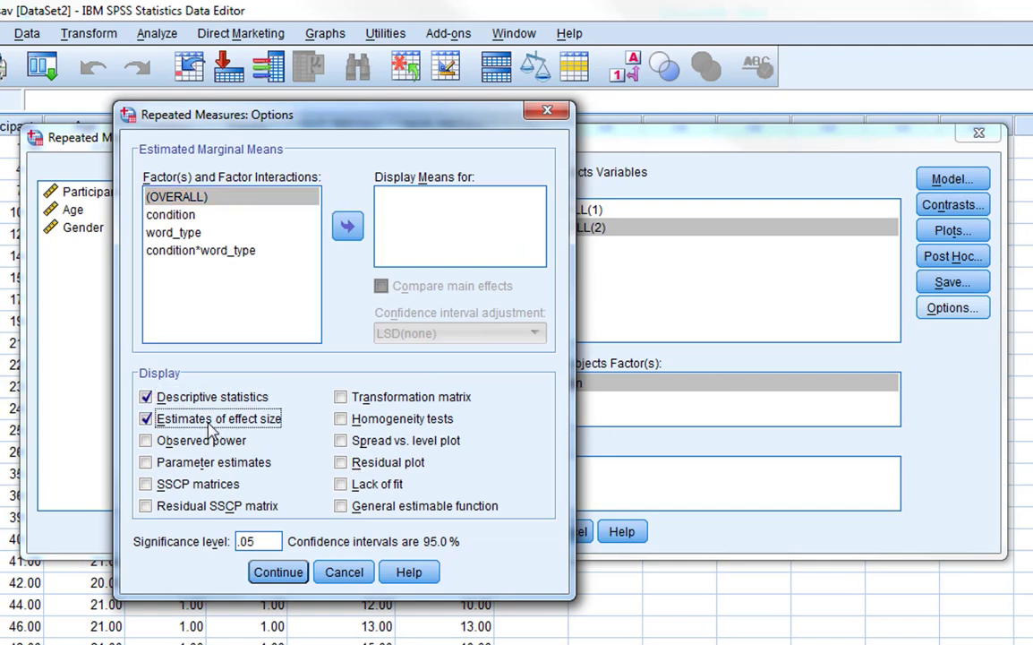
click(399, 427)
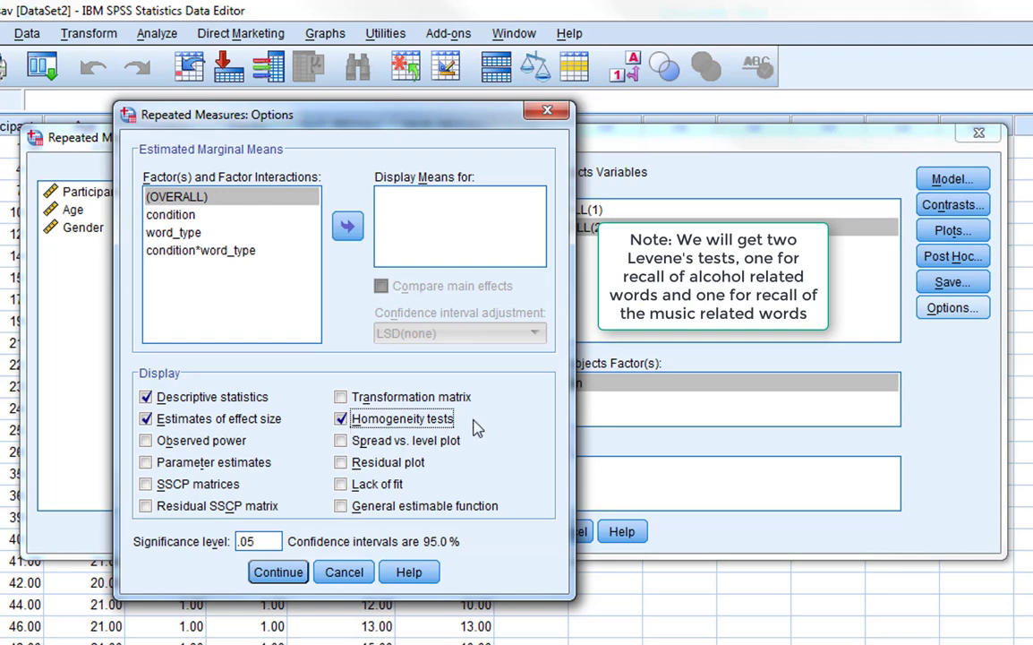
Request estimated marginal means for condition, word_type and condition*word_type, and accept the options
click(180, 218)
shift+click(193, 252)
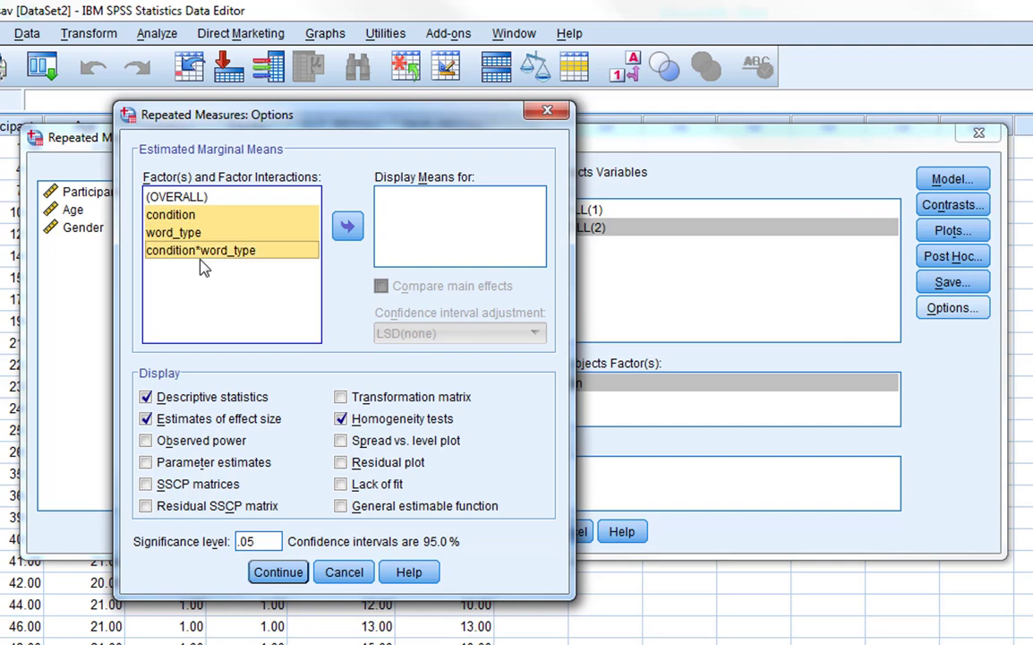
click(347, 226)
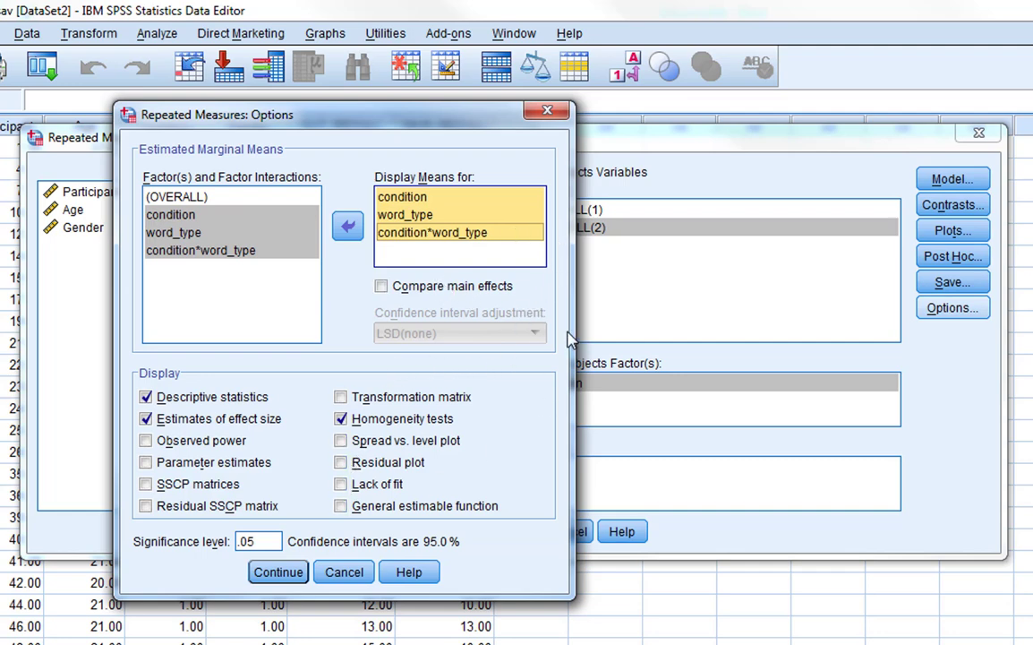
click(271, 576)
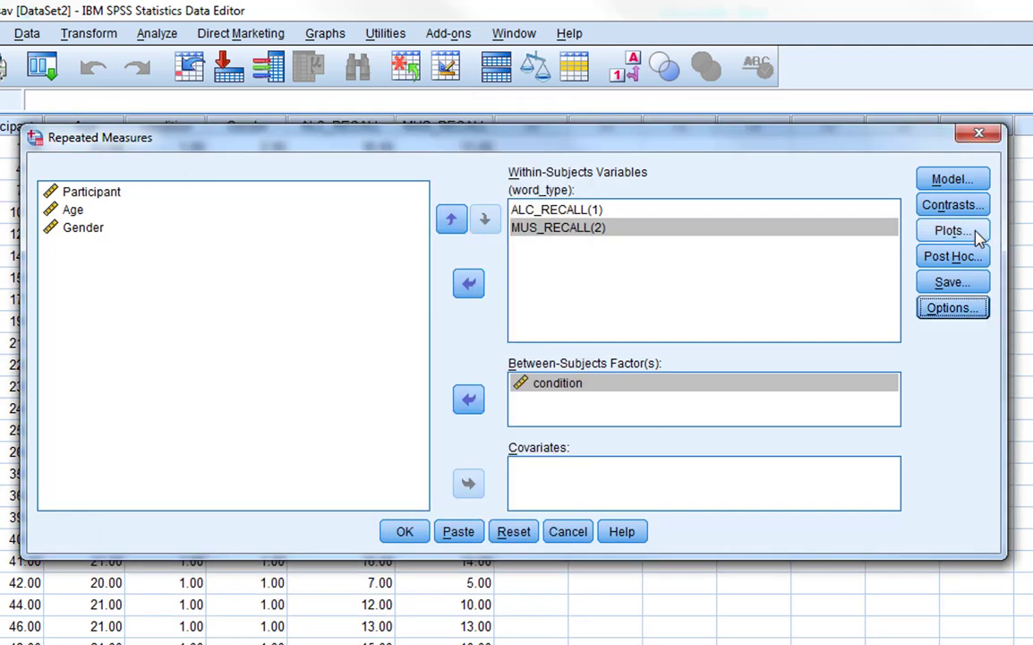
Add a profile plot with word_type on the horizontal axis and condition as separate lines
click(974, 232)
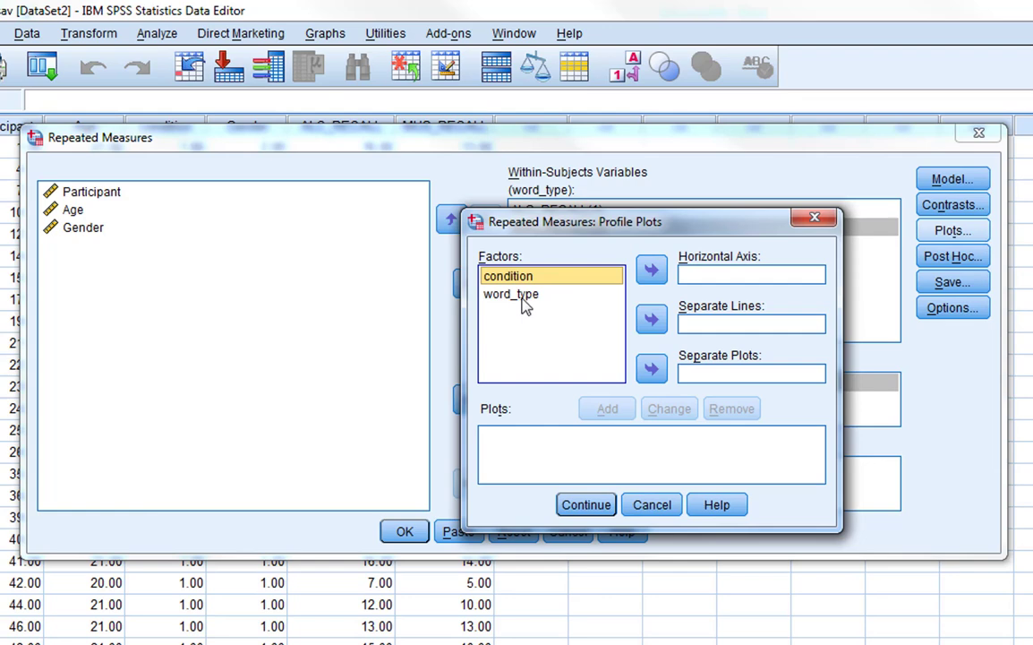
drag(524, 303, 707, 274)
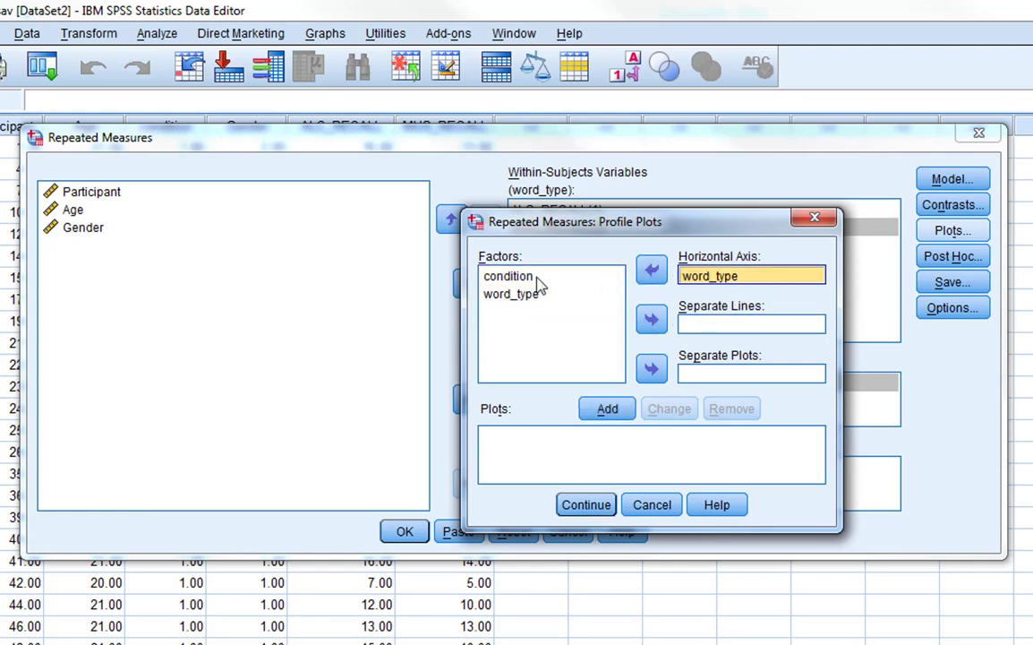
drag(524, 281, 719, 327)
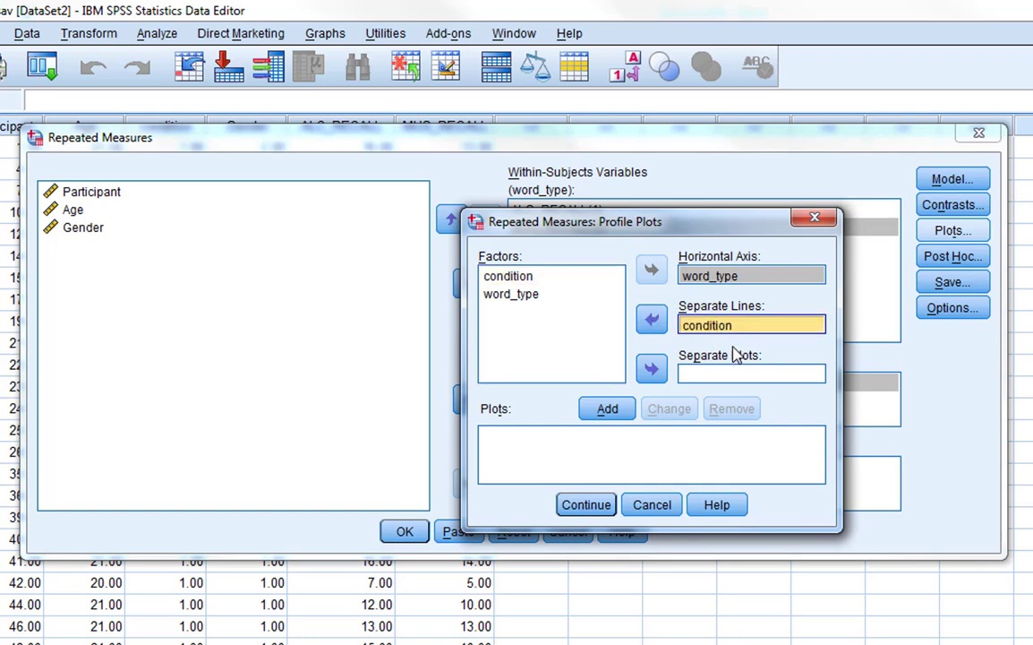
click(604, 410)
click(593, 506)
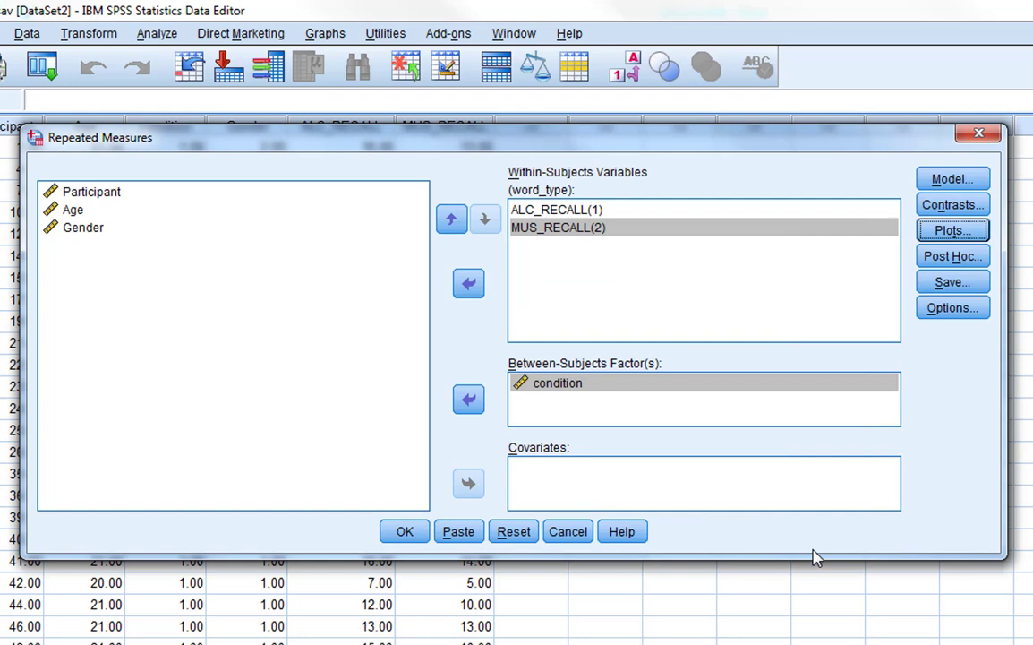
Run the Repeated Measures analysis and maximize the output viewer window
click(408, 535)
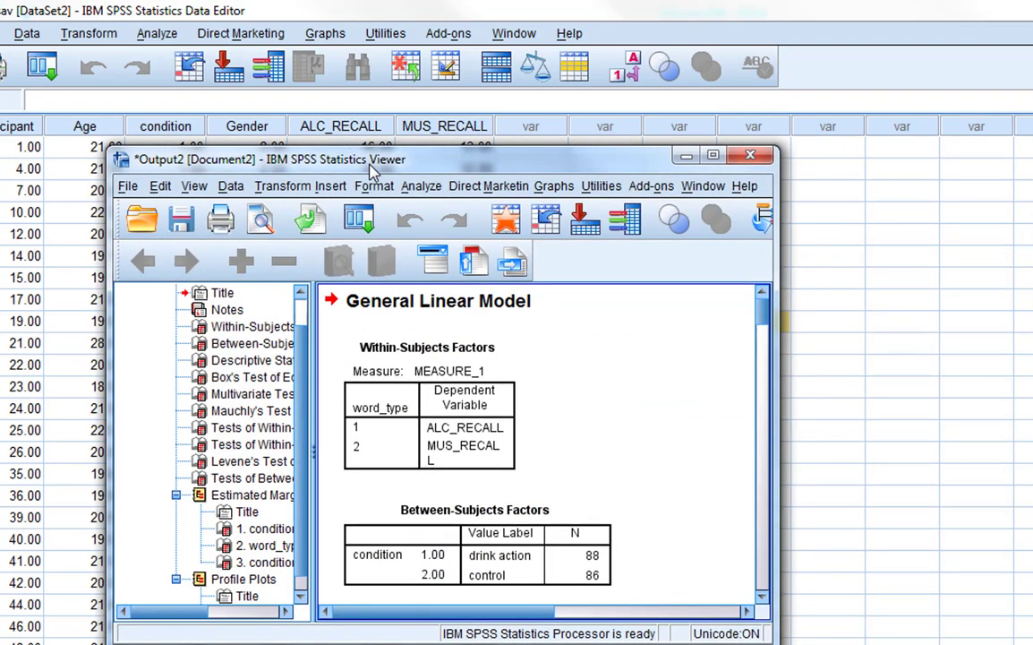
double_click(374, 169)
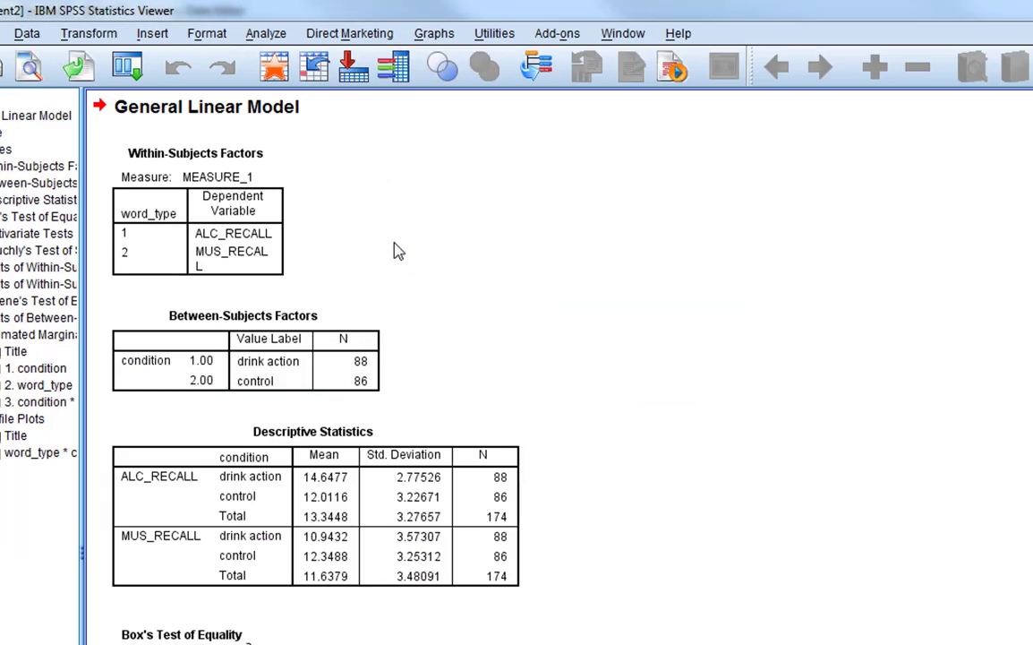
Review the Within-Subjects Factors, Between-Subjects Factors and Descriptive Statistics tables at the start of the General Linear Model output
scroll(416, 260, down, 5)
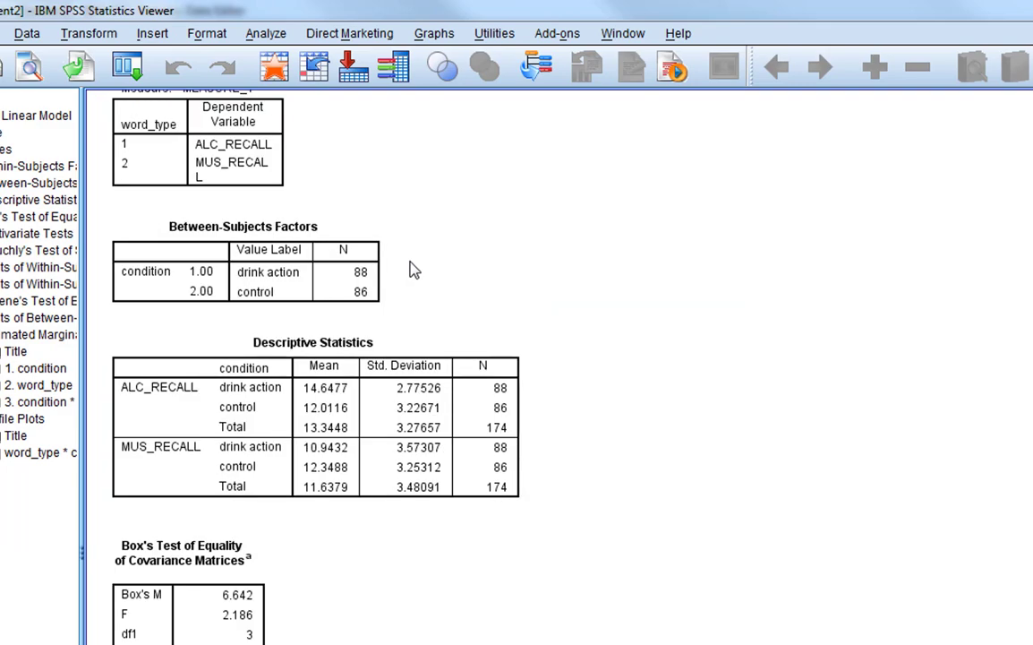
scroll(573, 358, up, 3)
scroll(598, 380, down, 10)
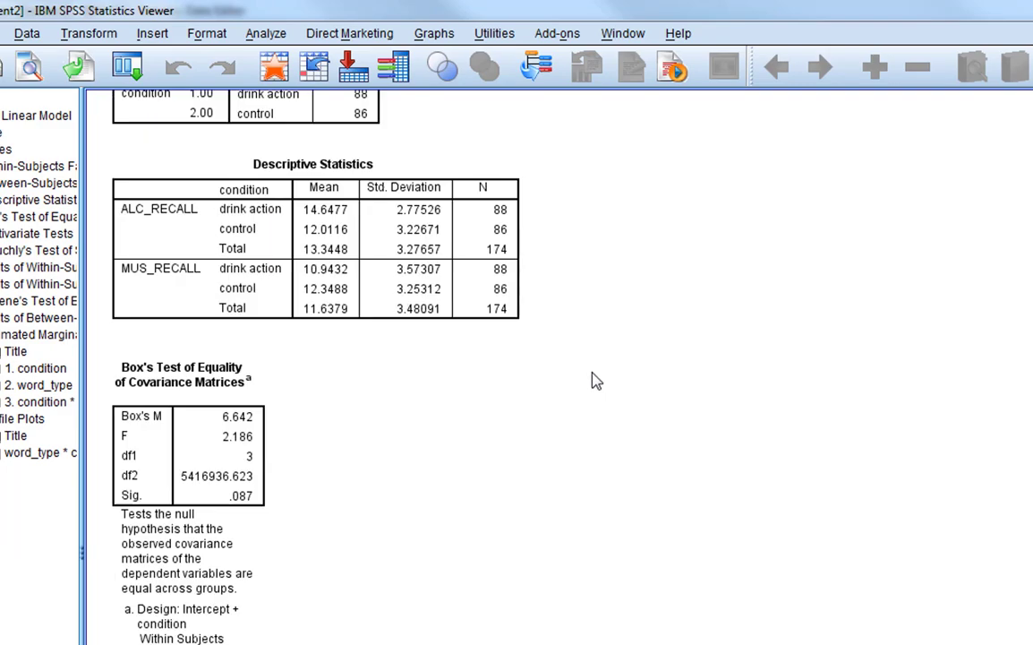
scroll(588, 370, up, 15)
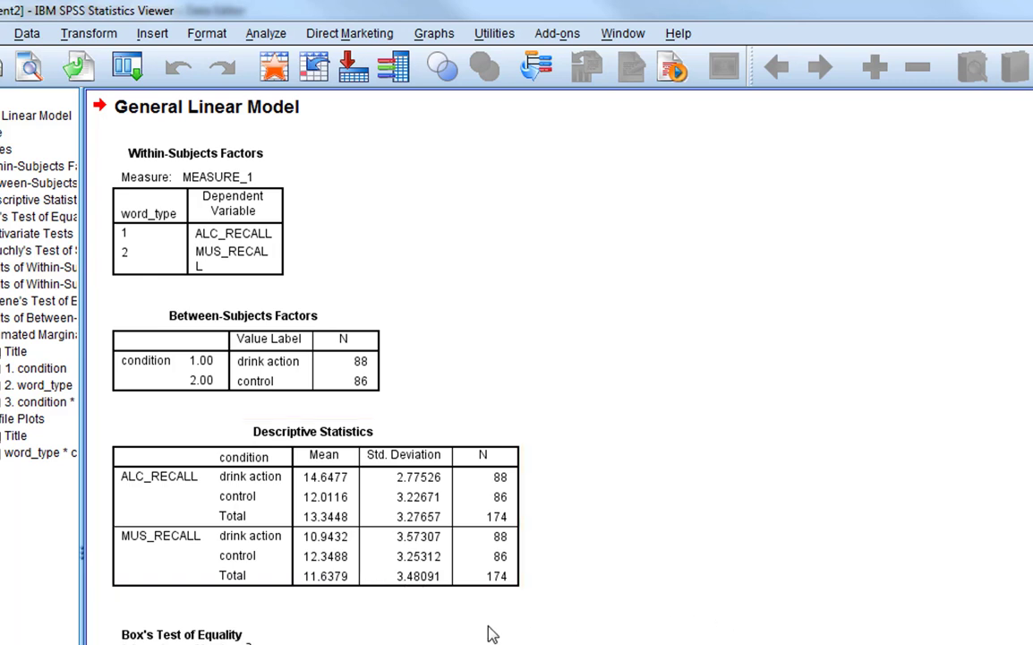
click(228, 484)
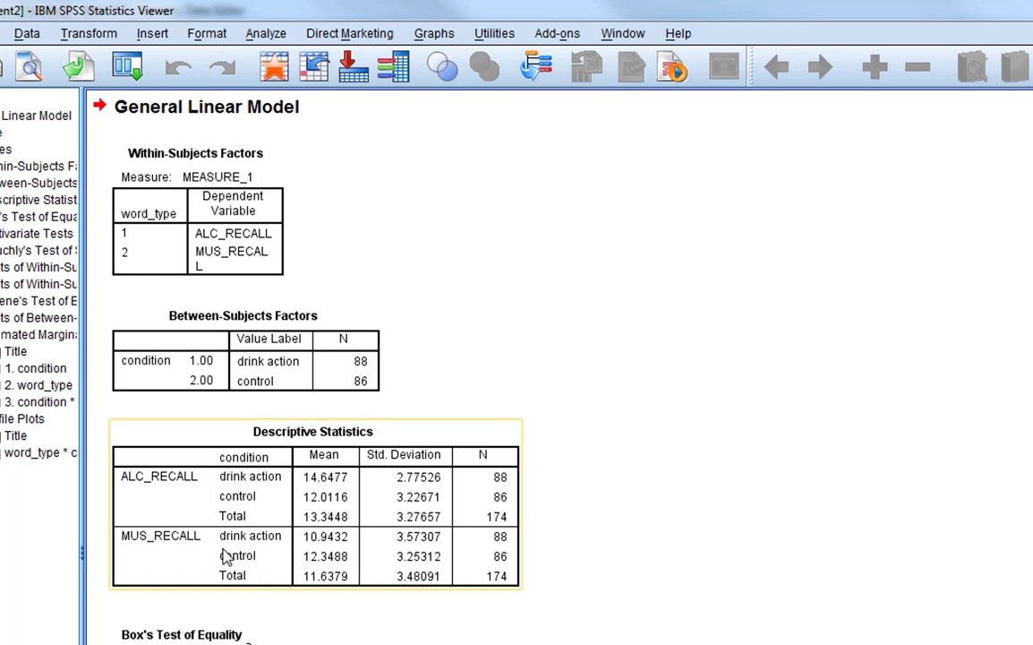
click(567, 462)
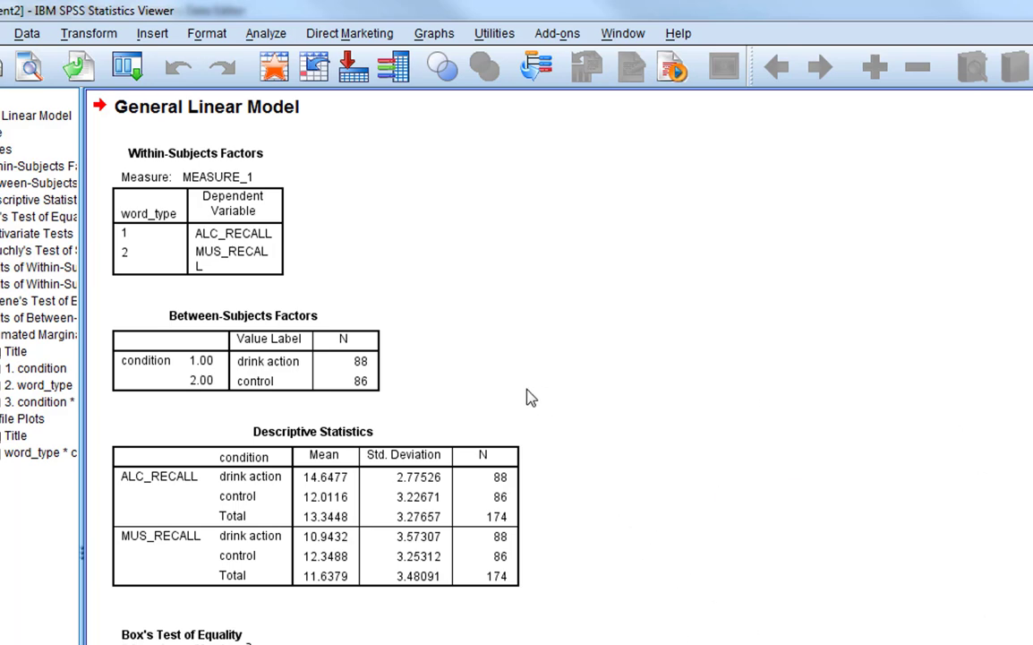
scroll(512, 405, down, 2)
click(510, 404)
Check the significance in Box's Test of Equality of Covariance Matrices
scroll(510, 405, down, 6)
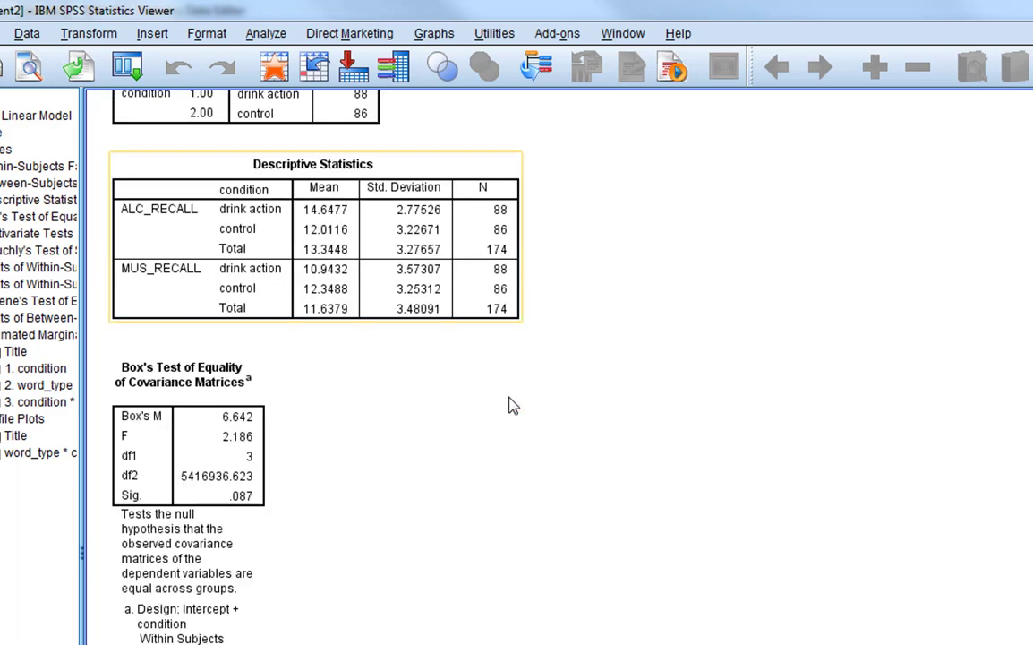
click(122, 262)
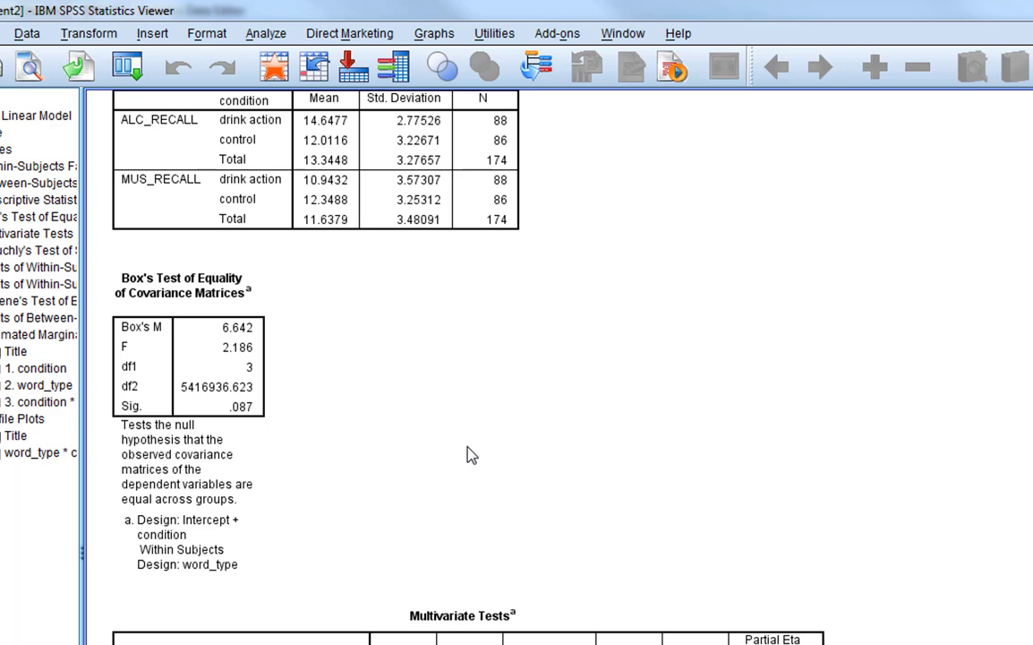
click(183, 278)
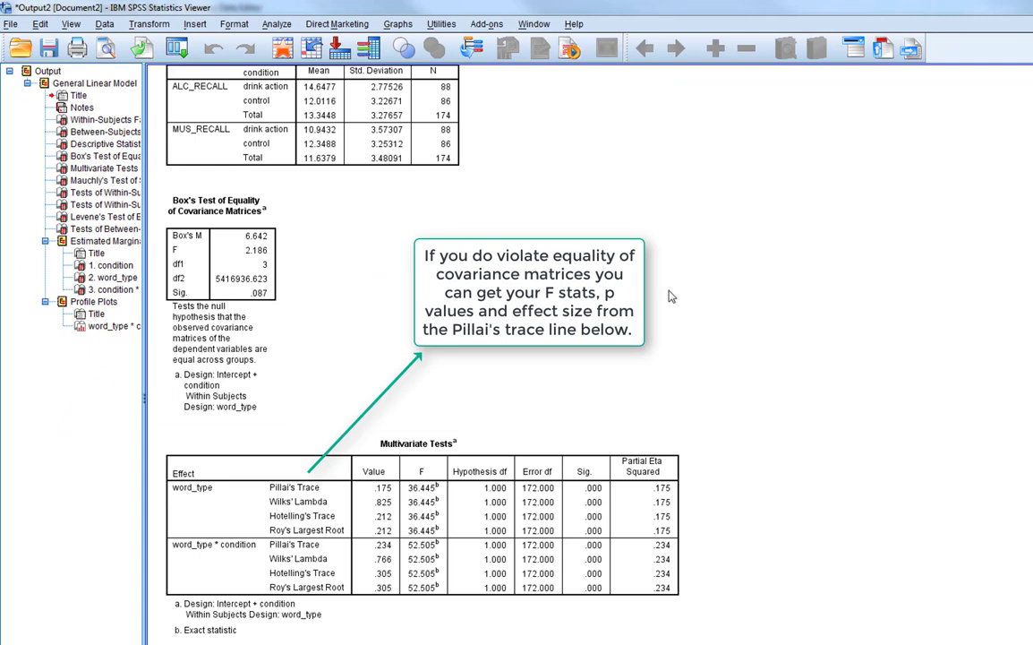
Examine the Multivariate Tests table and the significance and epsilon values in Mauchly's Test of Sphericity
scroll(546, 298, down, 5)
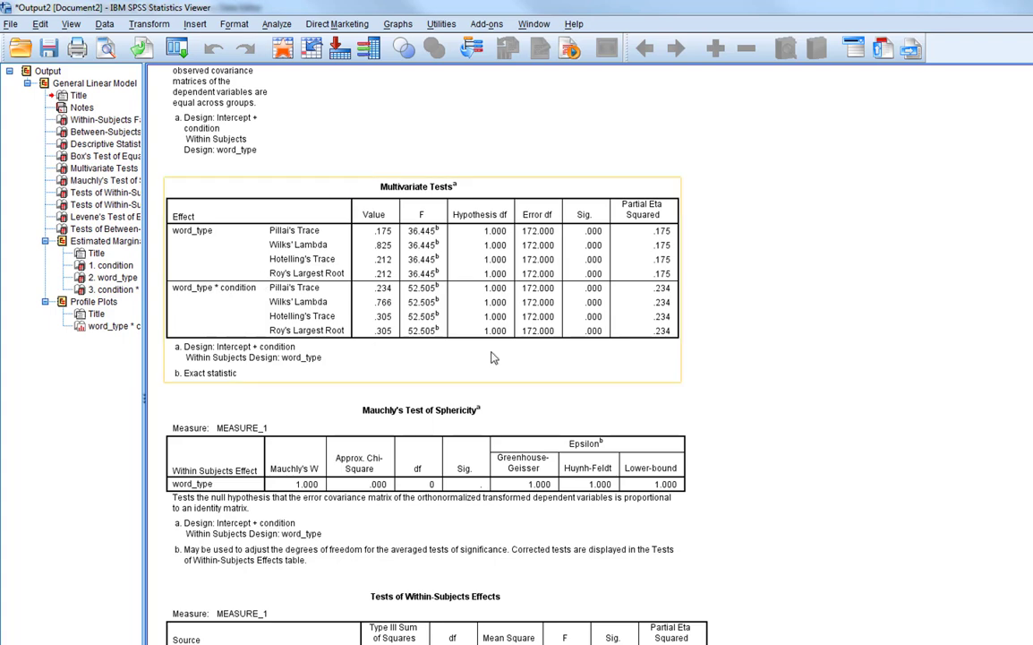
scroll(664, 260, down, 1)
scroll(664, 260, down, 2)
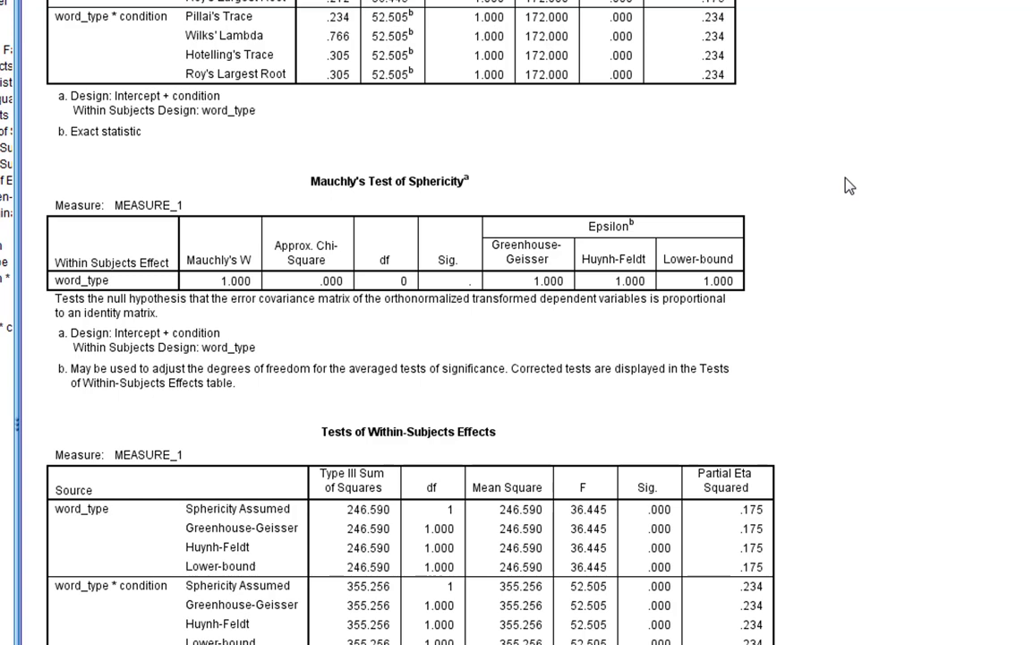
click(375, 237)
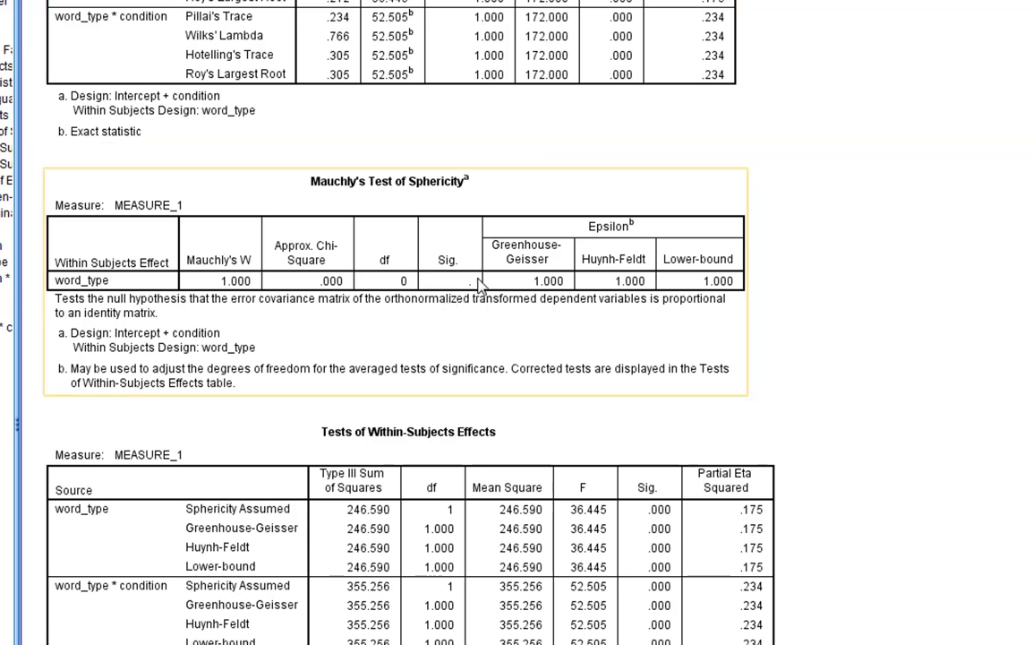
click(894, 268)
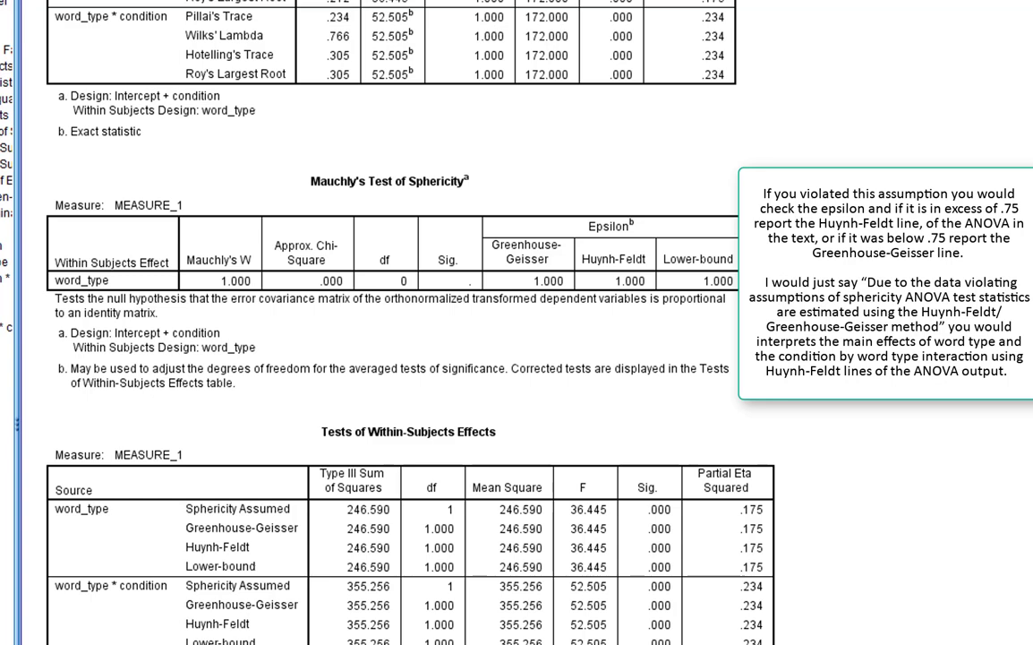
Read the word_type main effect in Tests of Within-Subjects Effects and compare the total ALC_RECALL and MUS_RECALL means in Descriptive Statistics
scroll(853, 265, down, 5)
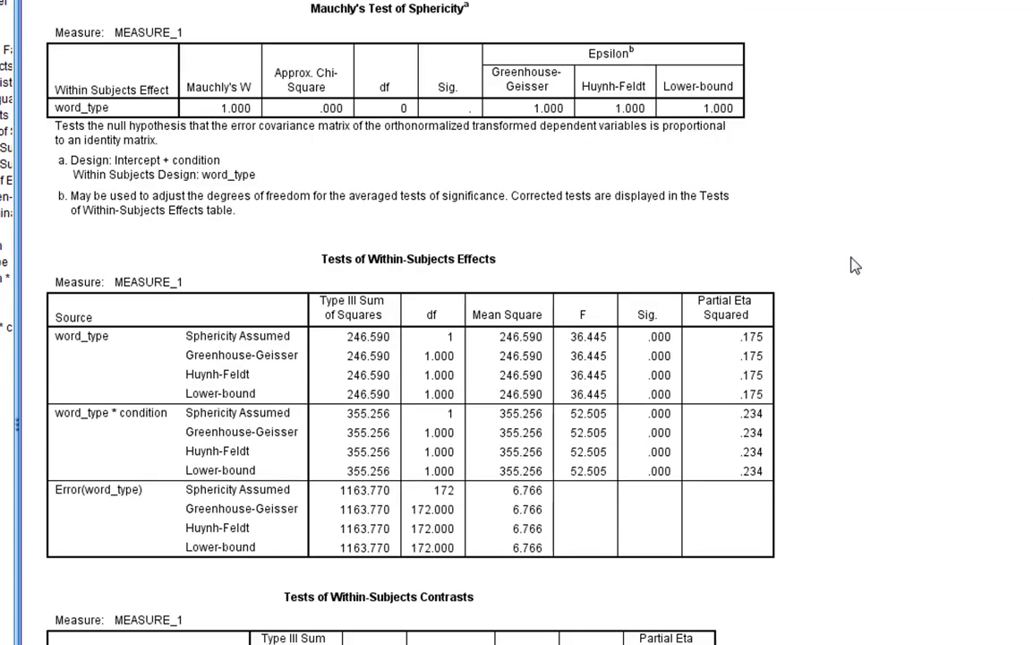
scroll(849, 265, down, 2)
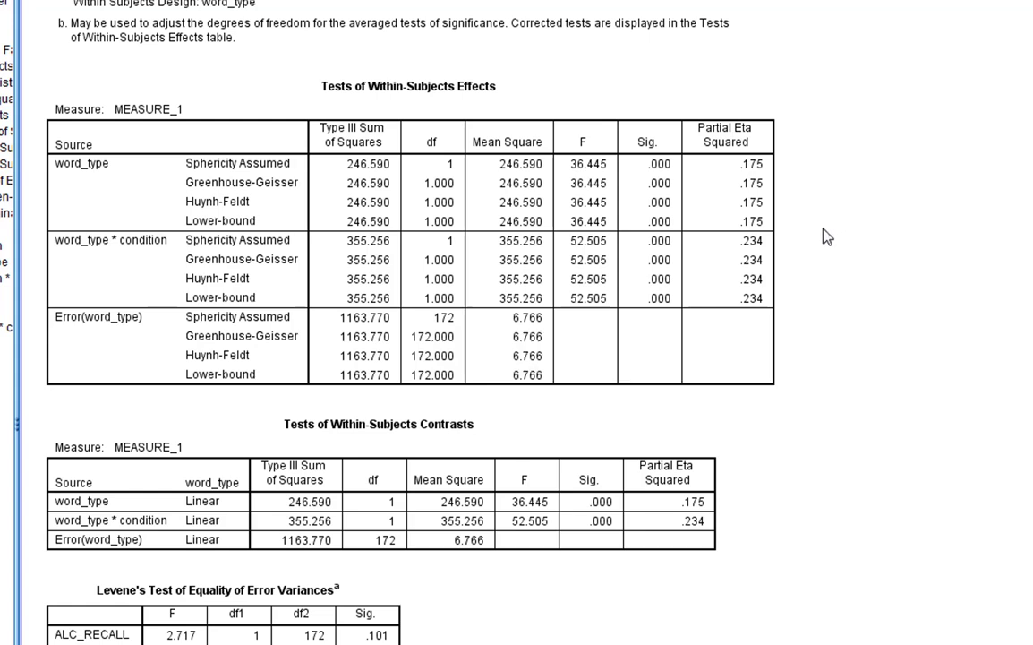
scroll(825, 233, up, 20)
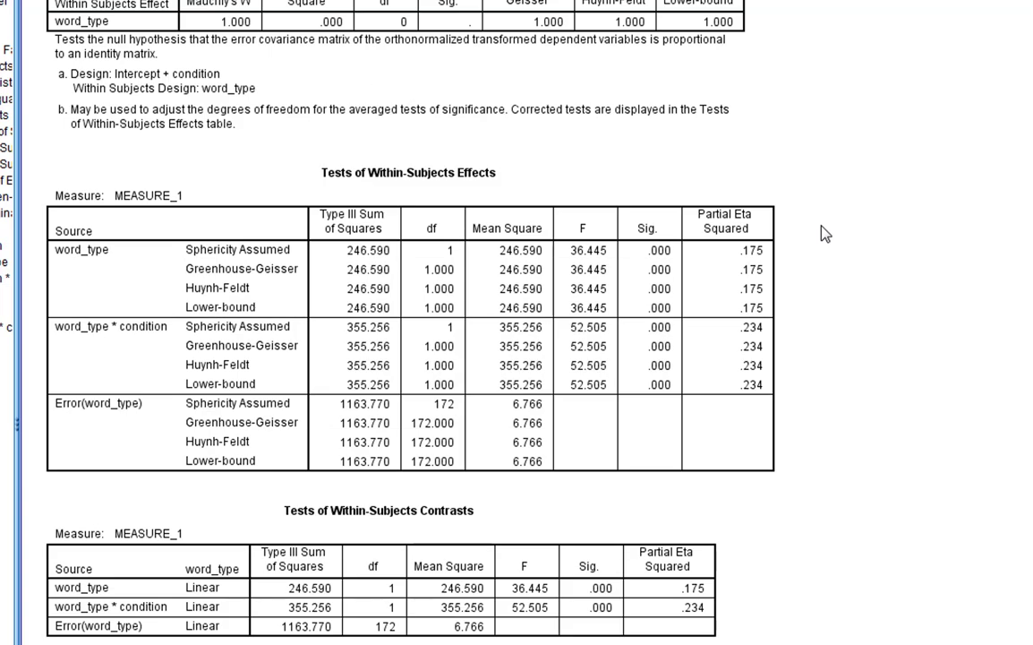
scroll(825, 233, up, 10)
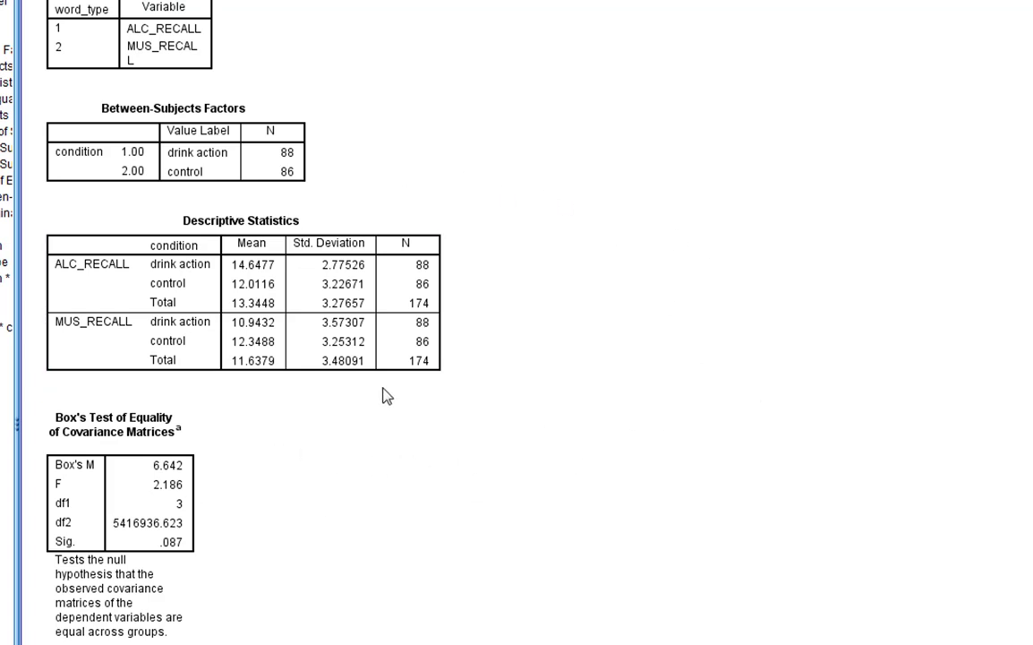
click(235, 309)
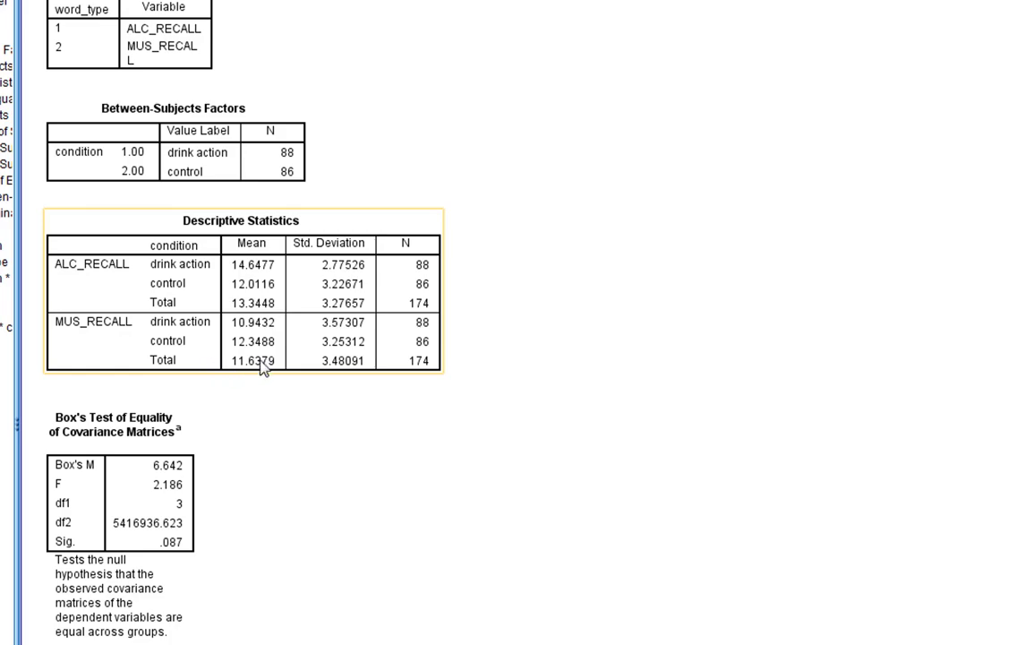
Return to Tests of Within-Subjects Effects and examine the word_type and word_type * condition rows under Sphericity Assumed
scroll(758, 519, down, 3)
scroll(758, 519, down, 12)
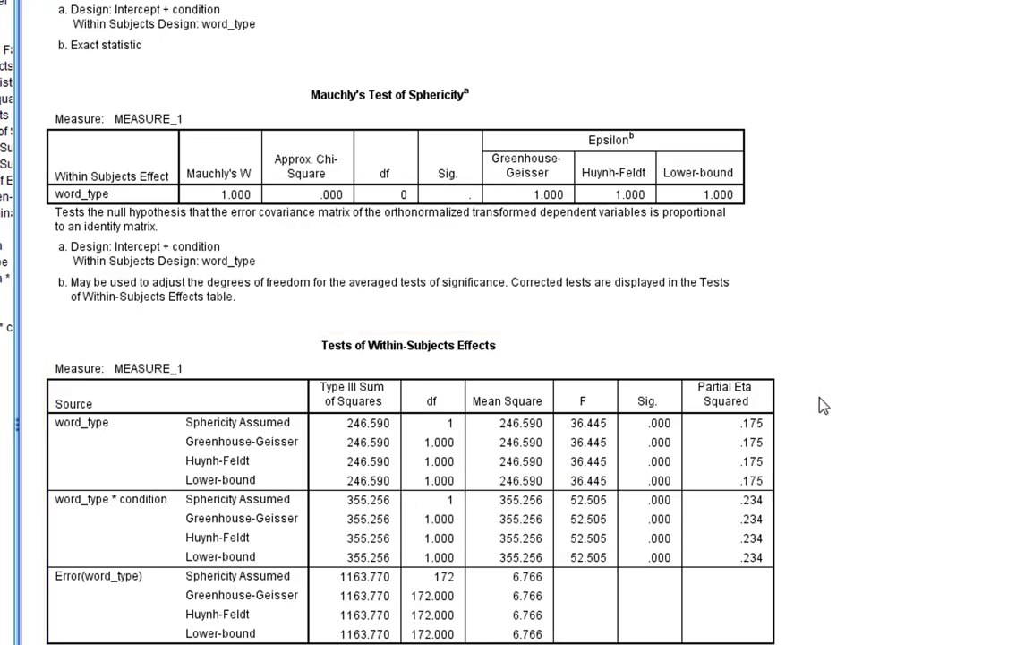
scroll(820, 403, down, 2)
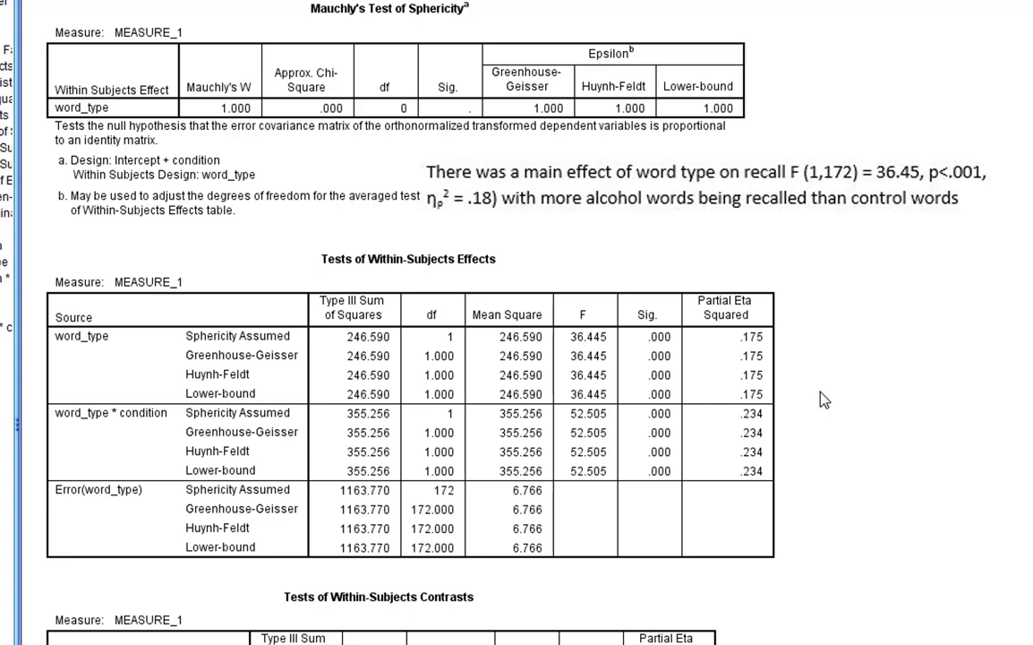
scroll(828, 389, down, 2)
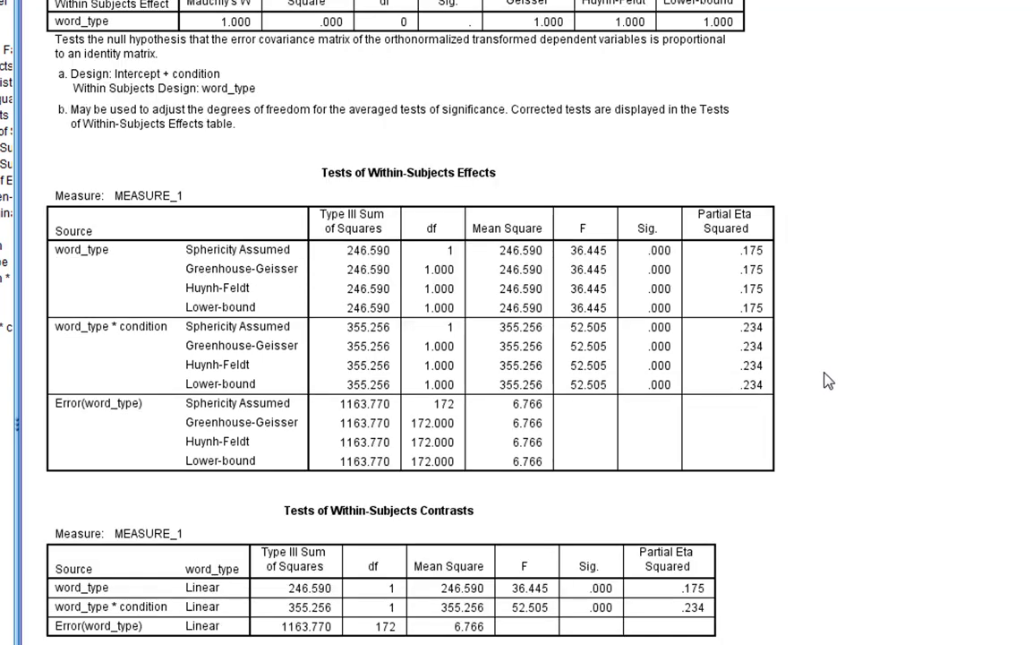
scroll(828, 381, down, 2)
click(681, 226)
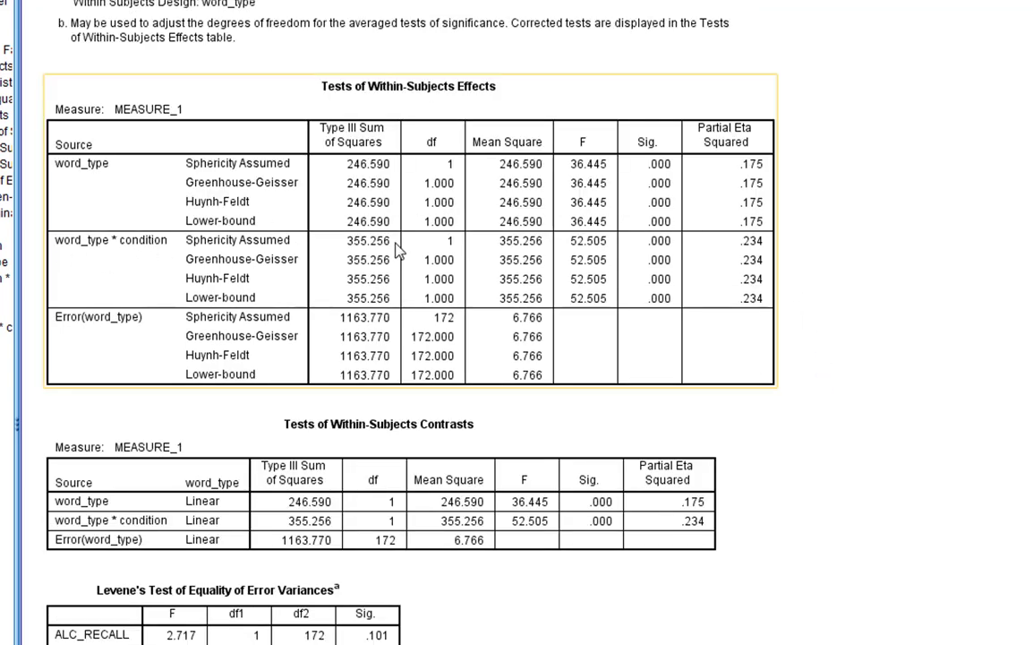
click(837, 219)
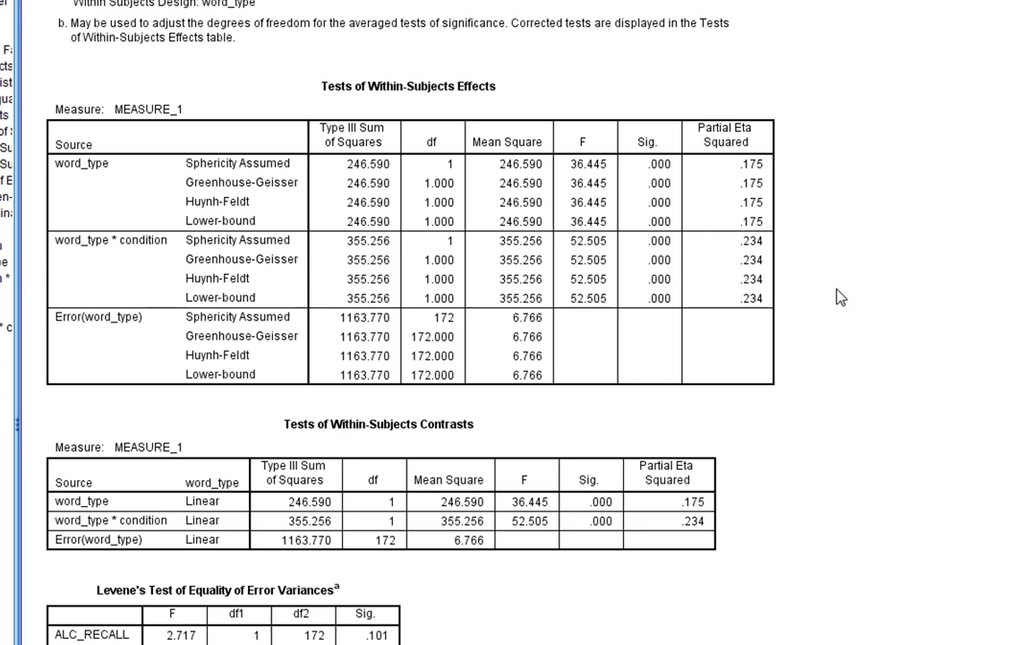
Check Levene's Test of Equality of Error Variances for ALC_RECALL and MUS_RECALL
scroll(840, 297, down, 4)
scroll(840, 297, down, 6)
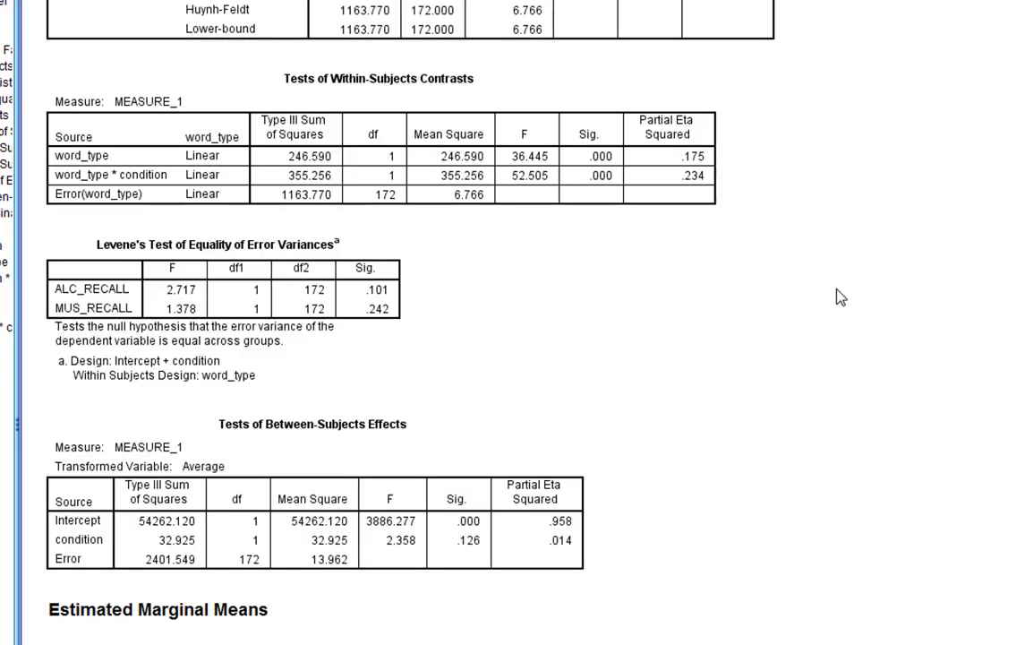
scroll(839, 297, down, 2)
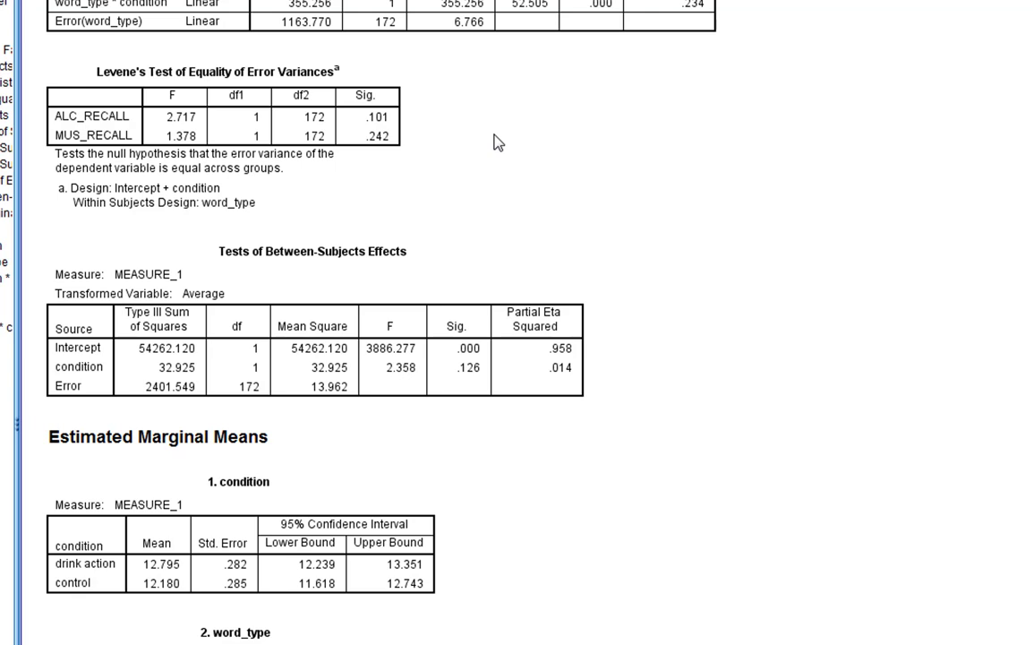
Examine the condition row in Tests of Between-Subjects Effects for its F, significance and partial eta squared
scroll(495, 142, down, 2)
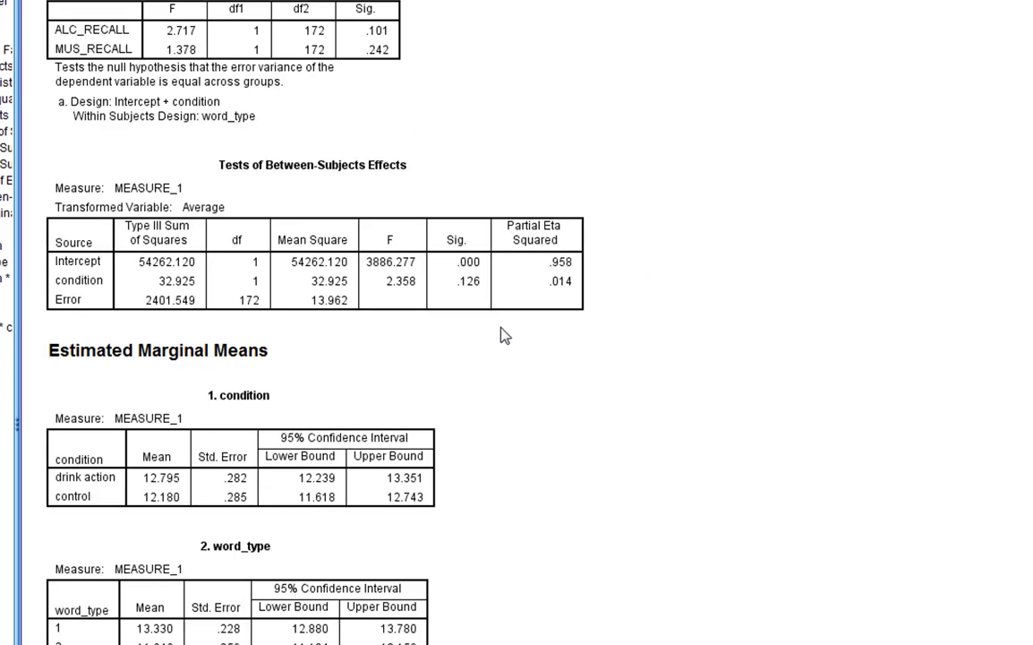
click(193, 261)
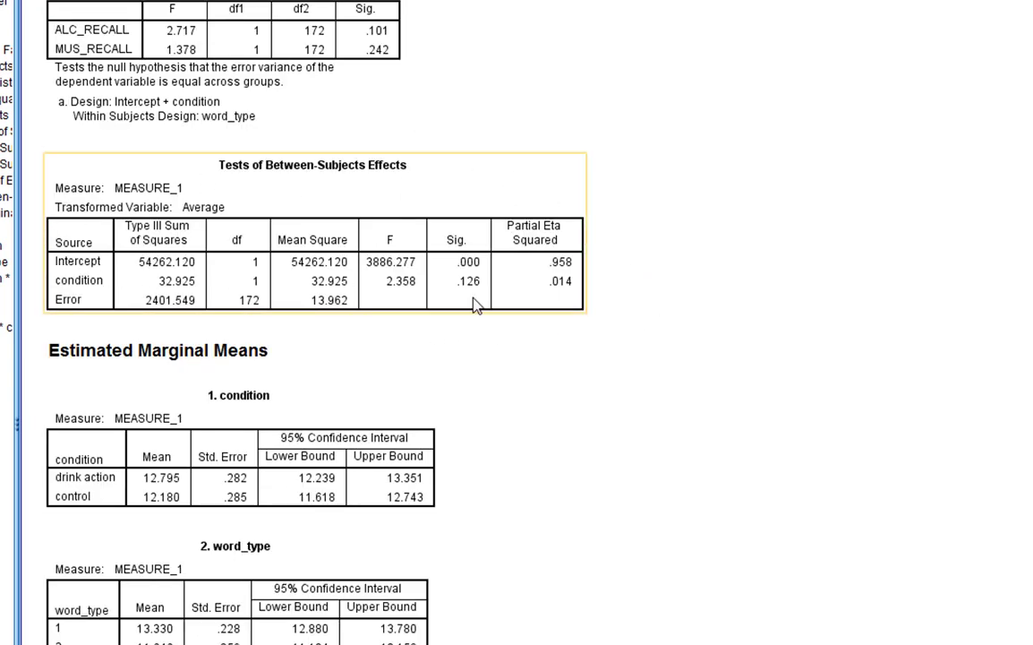
click(593, 367)
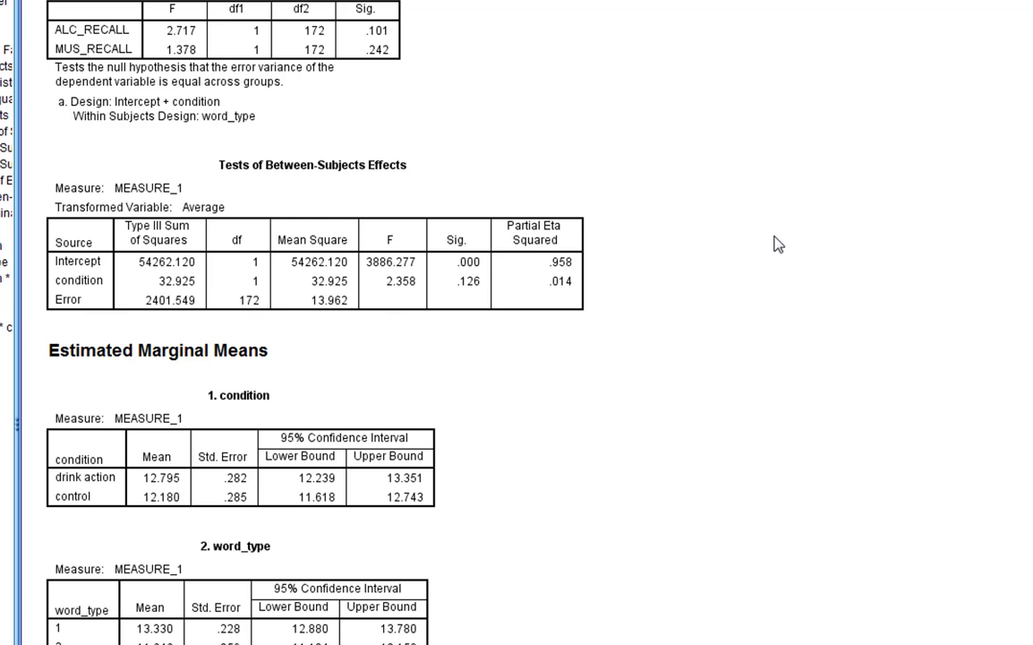
click(61, 231)
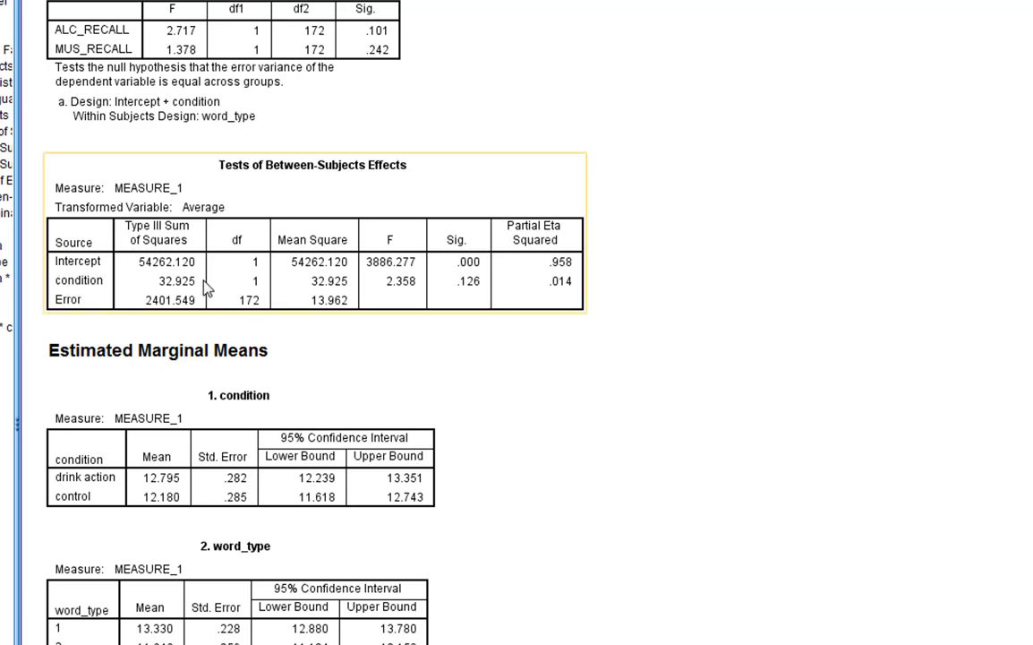
click(605, 281)
click(407, 285)
click(596, 294)
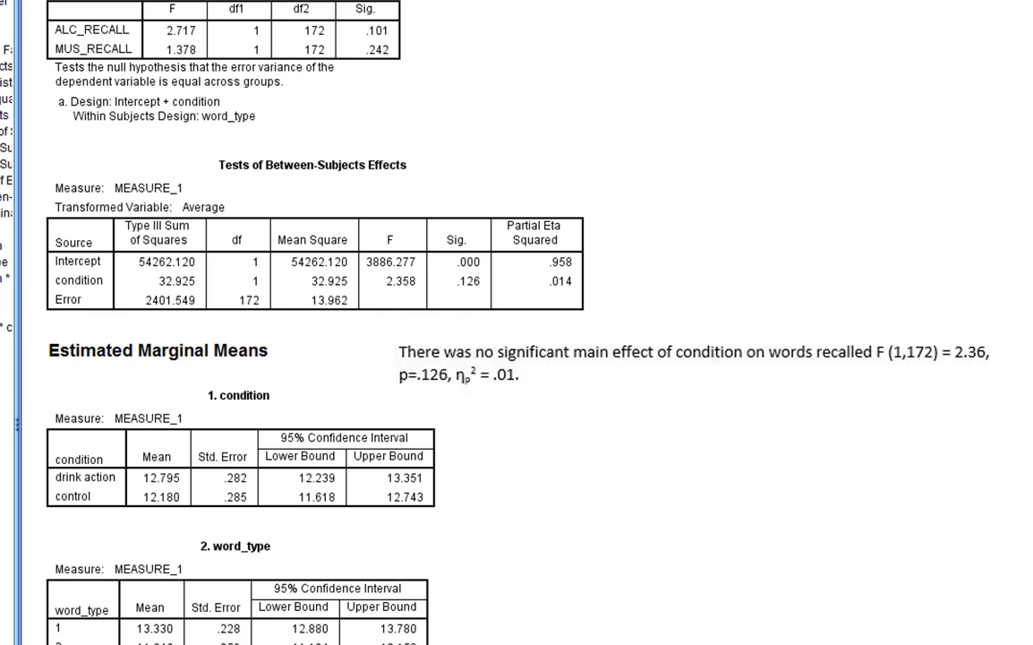
Go back to Tests of Within-Subjects Effects and read the F, significance and partial eta squared of the word_type * condition interaction
scroll(627, 340, up, 2)
scroll(627, 340, up, 10)
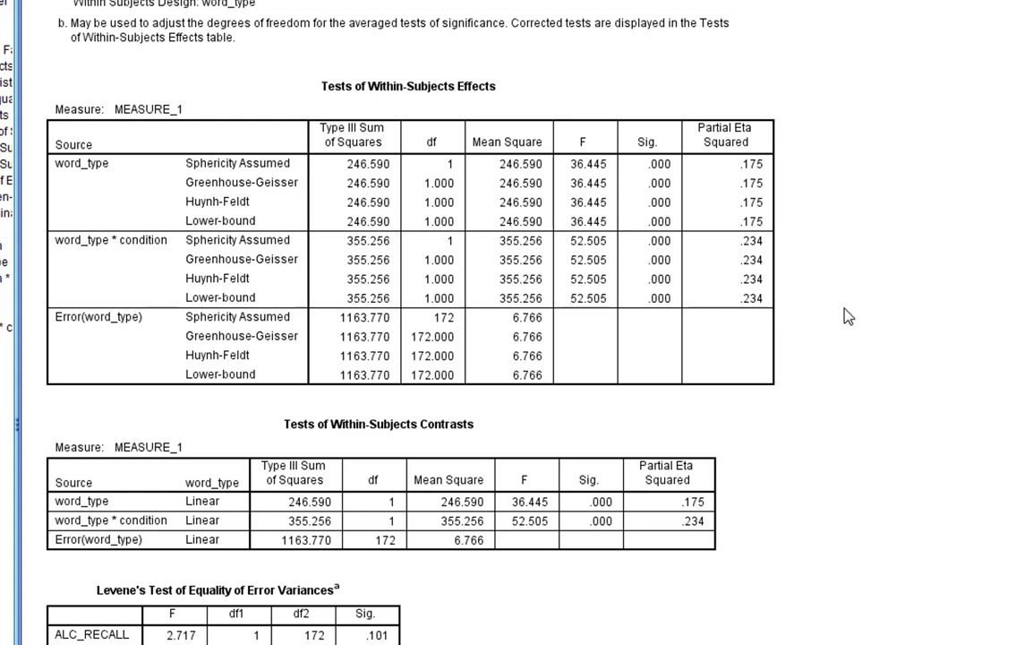
click(685, 274)
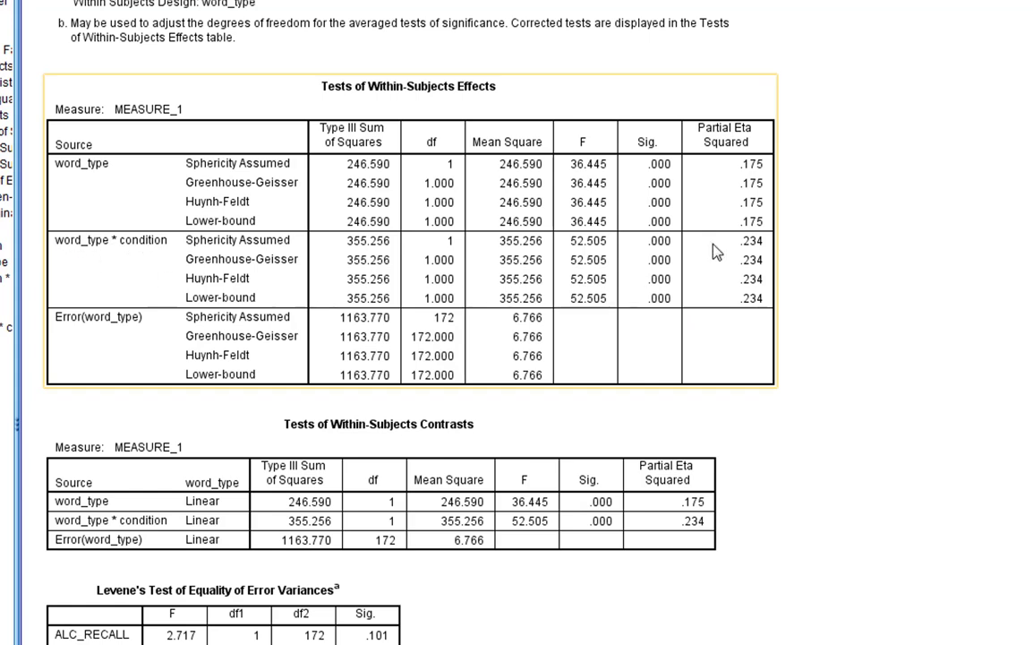
click(867, 300)
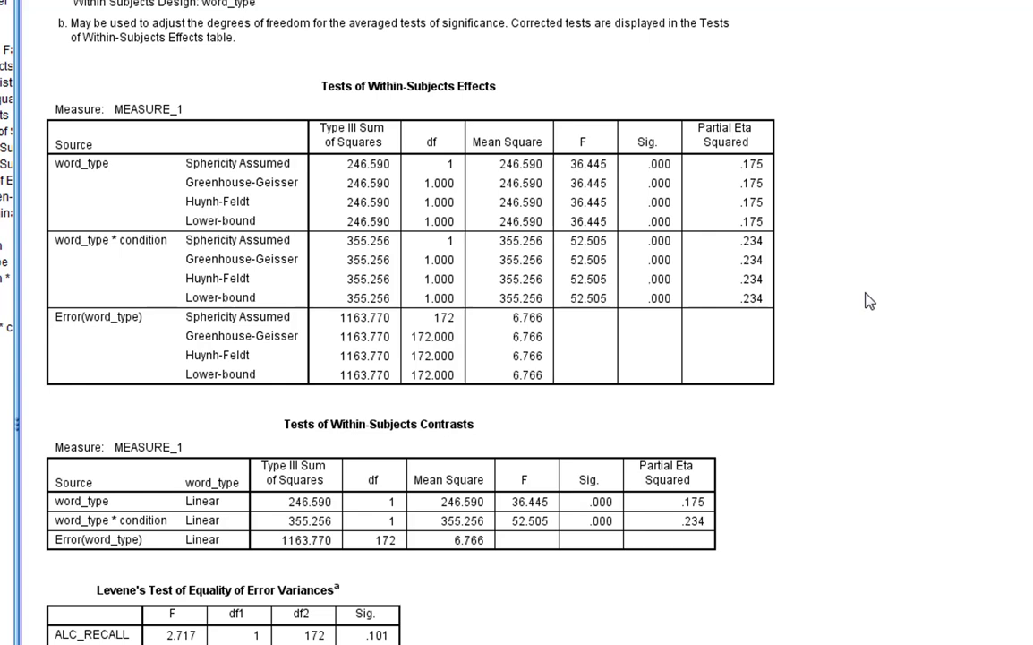
click(629, 367)
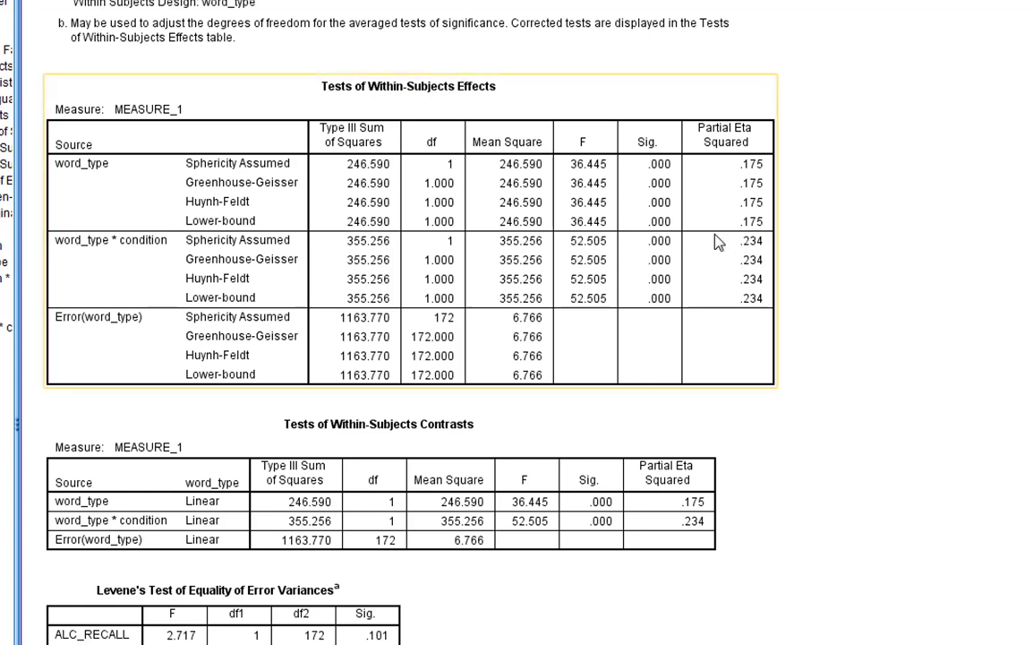
click(775, 328)
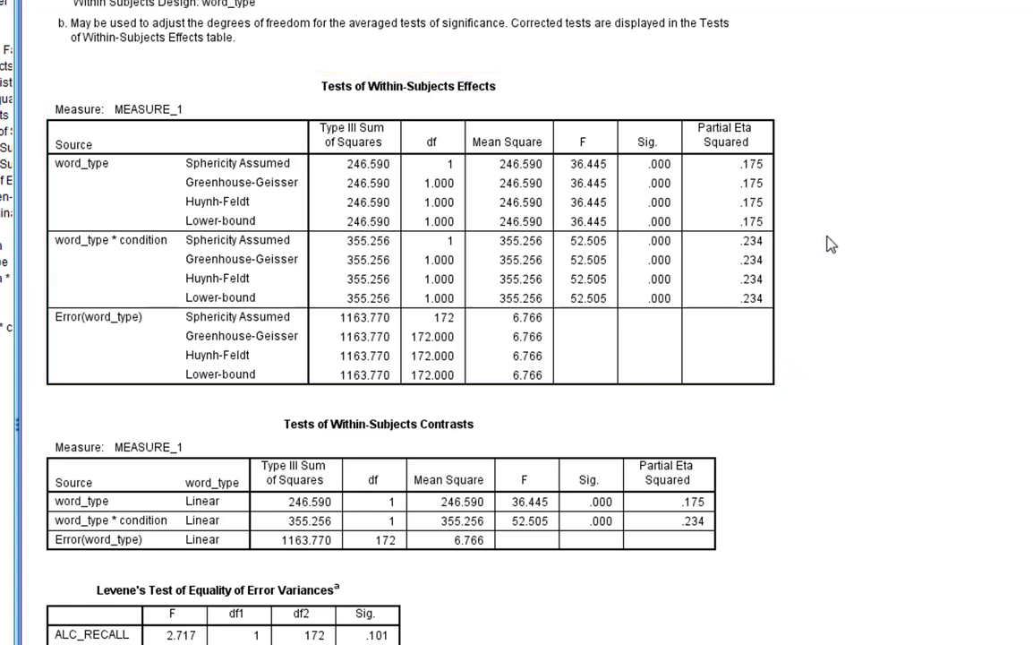
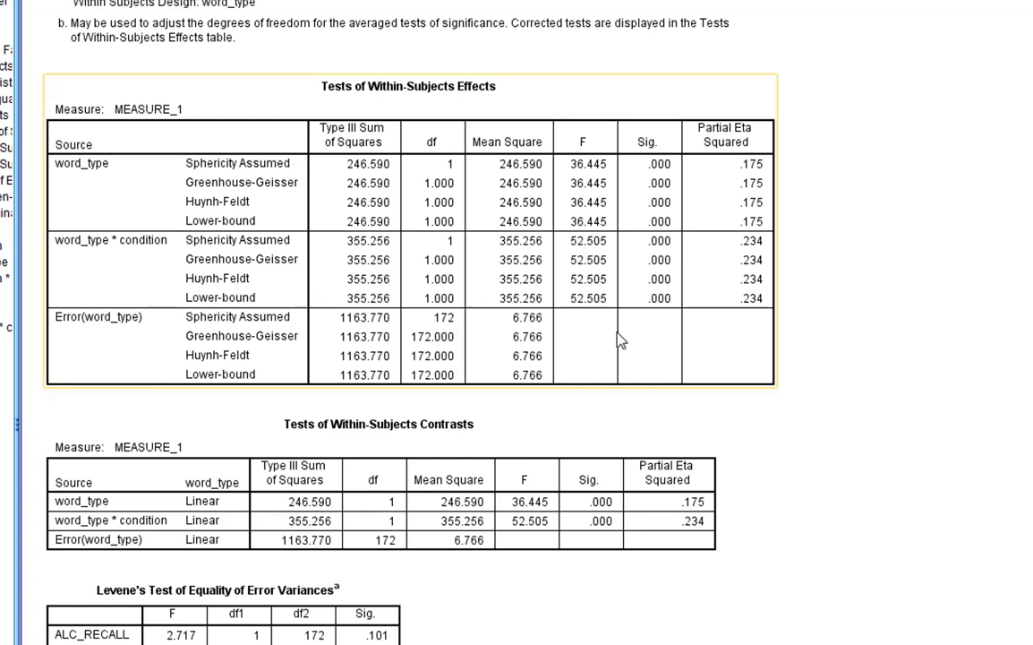
Examine the word_type by condition profile plot and compare its lines with the means in the condition * word_type table
scroll(821, 432, down, 15)
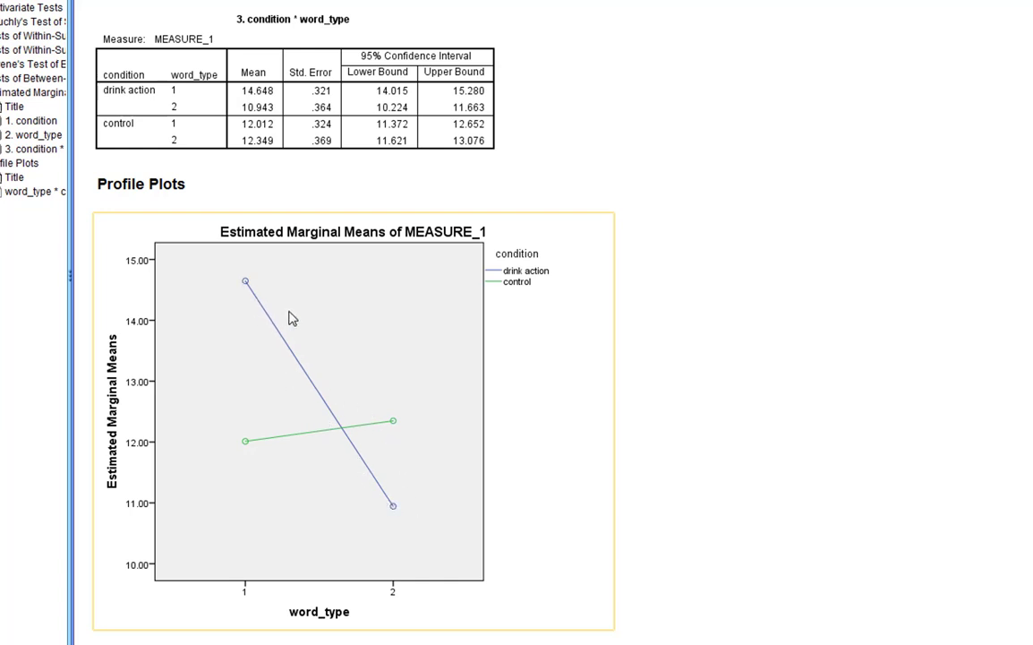
click(872, 553)
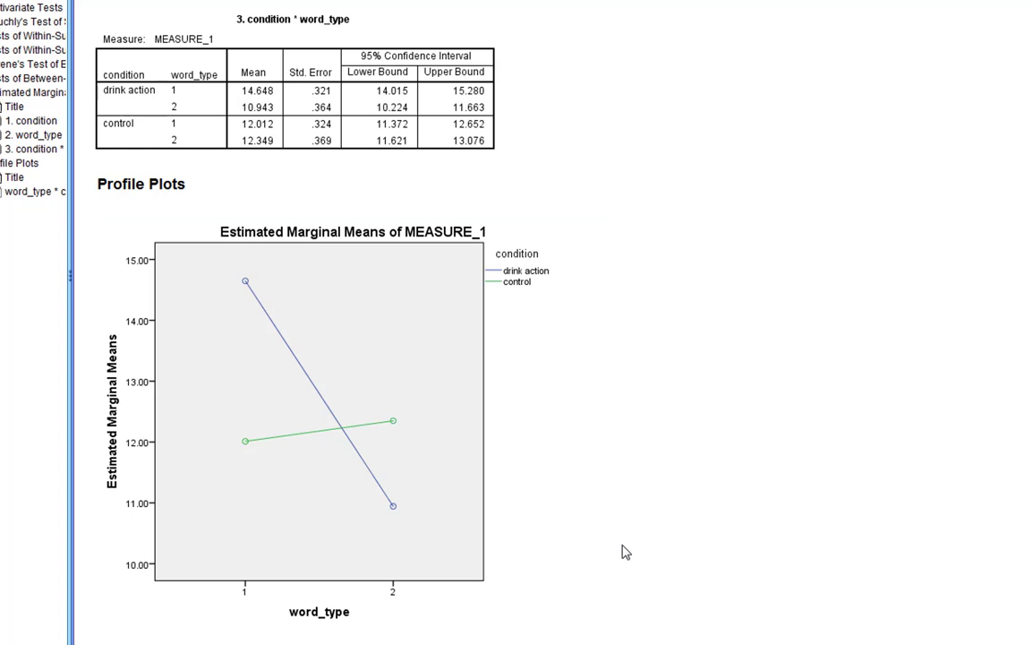
click(507, 511)
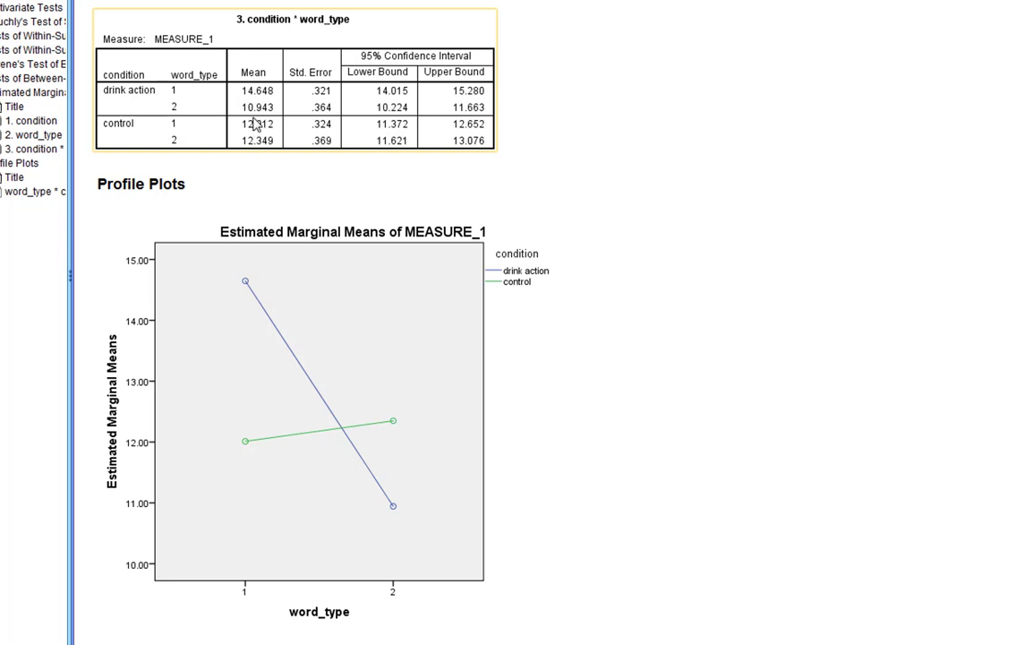
click(243, 156)
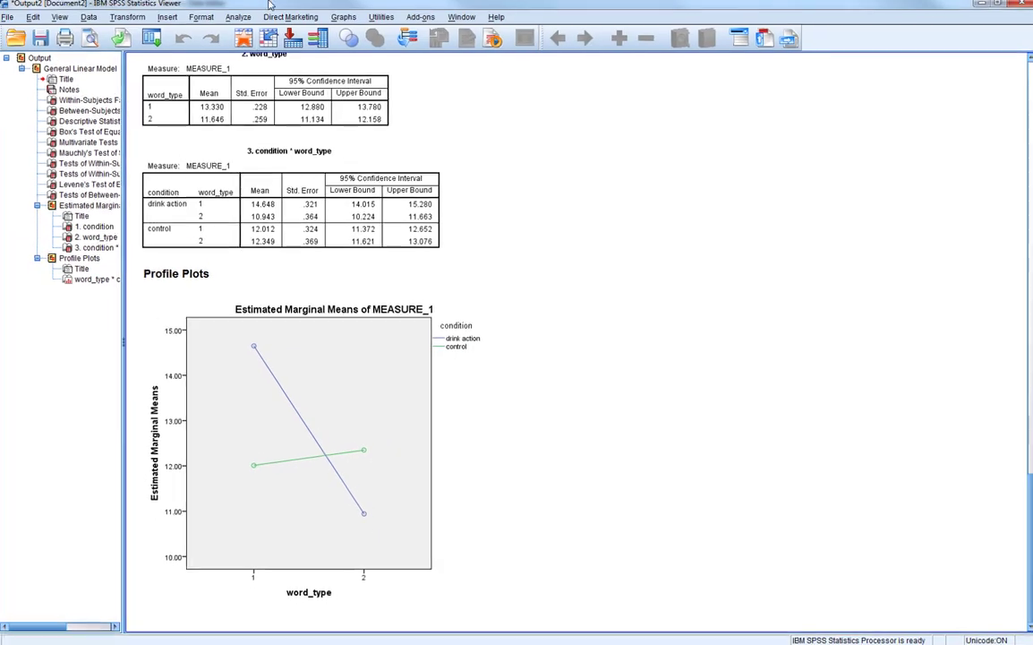
Split the data file with Compare groups based on condition, sorting the file by the grouping variable
click(91, 21)
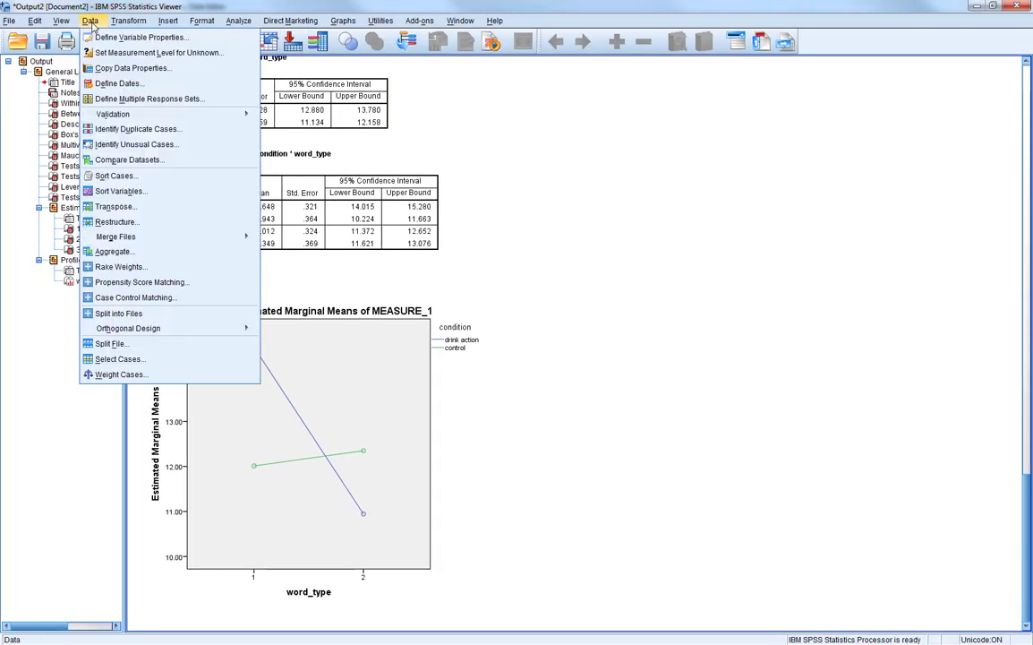
click(111, 344)
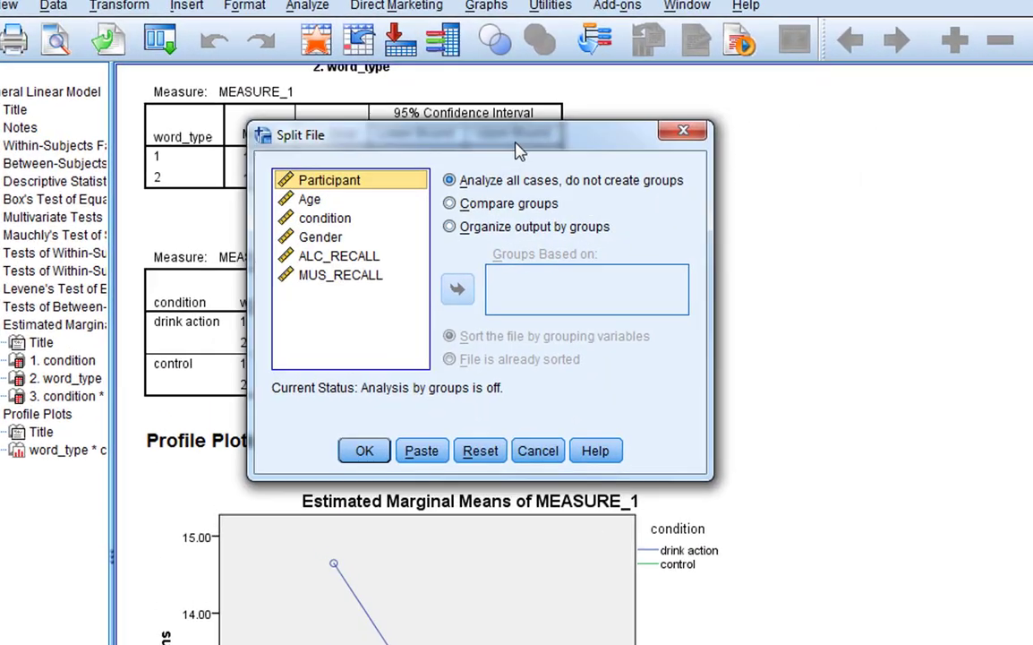
click(451, 205)
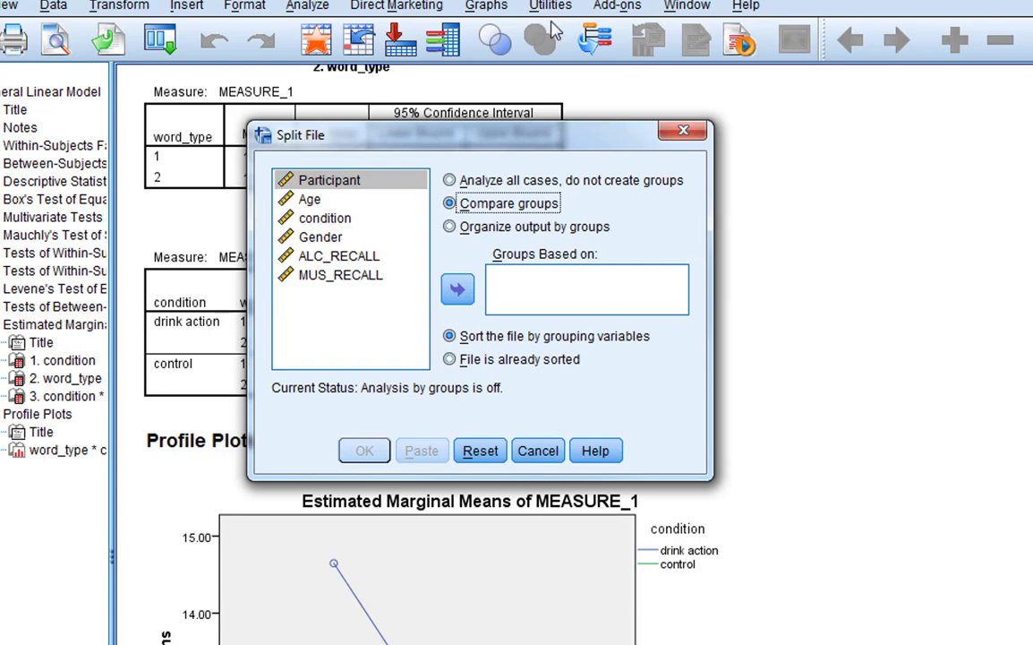
click(352, 218)
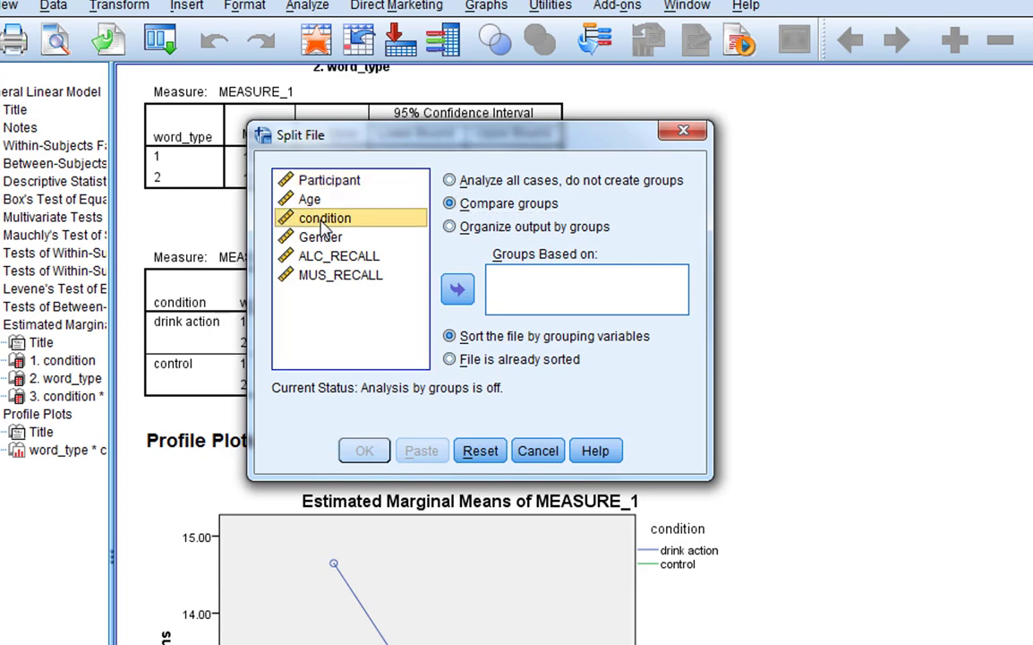
click(457, 288)
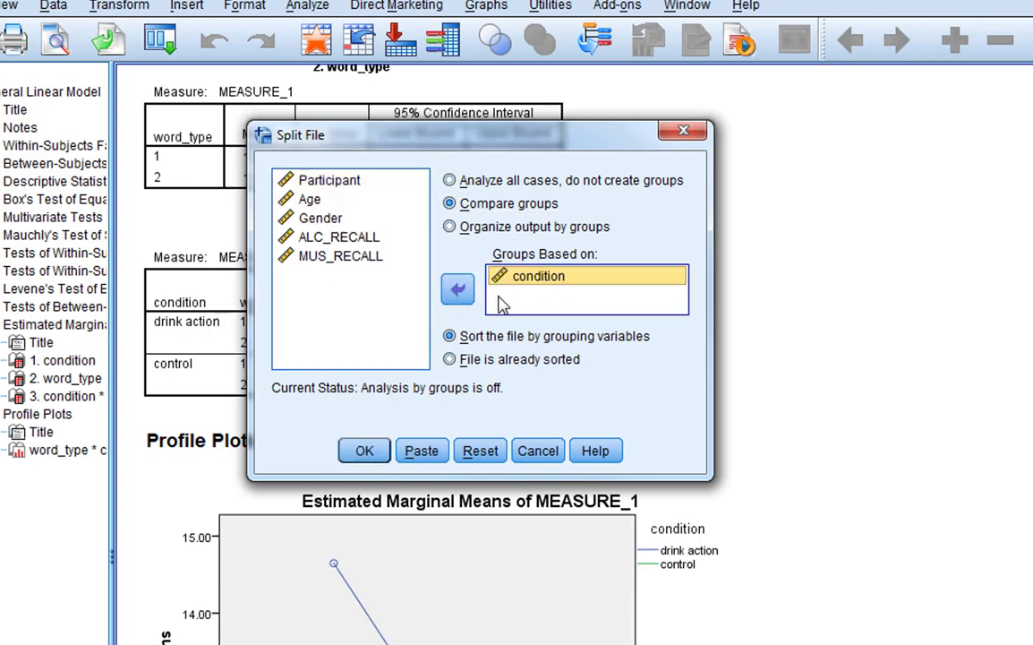
click(374, 452)
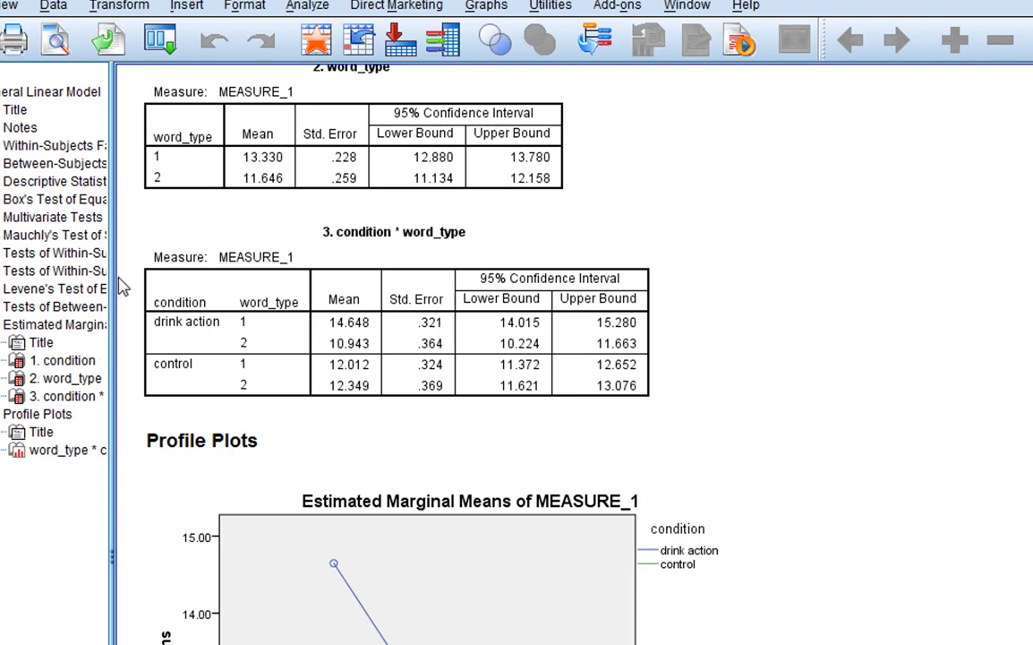
Run a Paired-Samples T Test pairing ALC_RECALL with MUS_RECALL
click(309, 6)
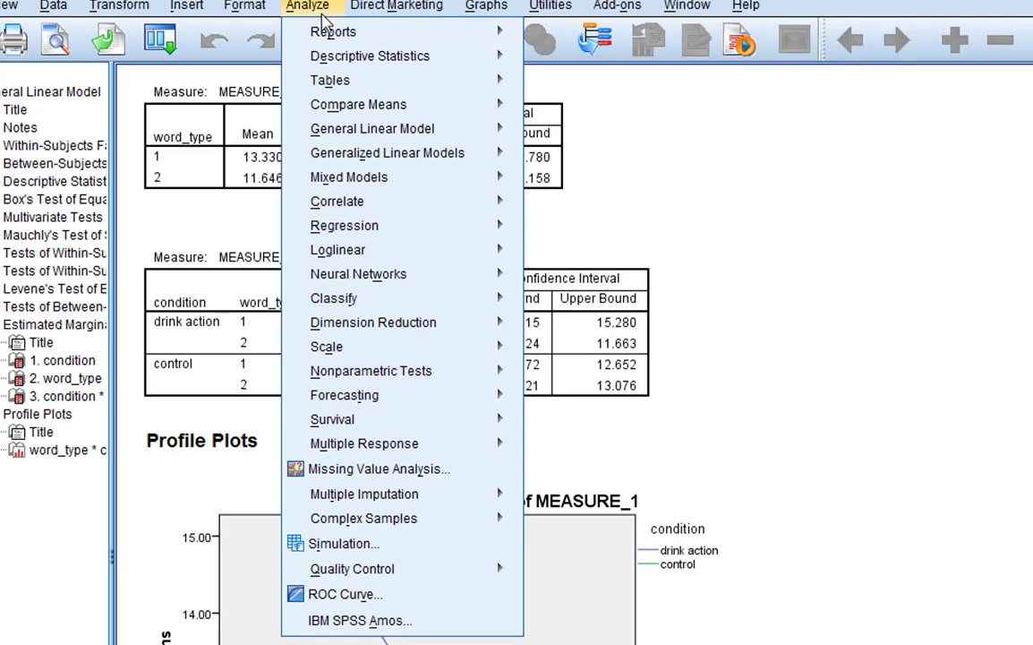
mouse_move(403, 104)
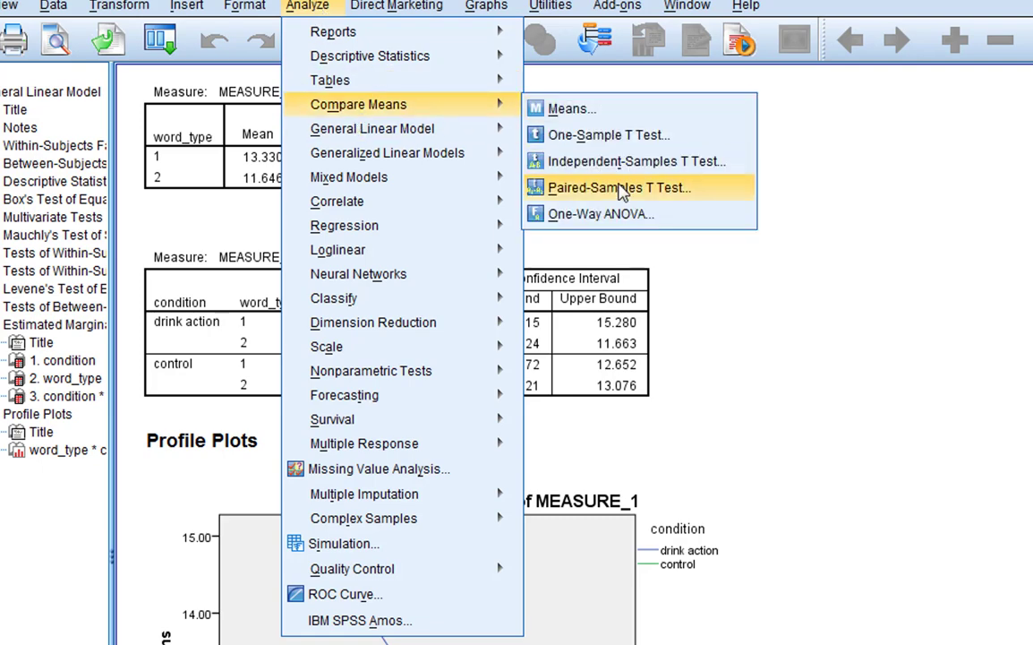
click(571, 183)
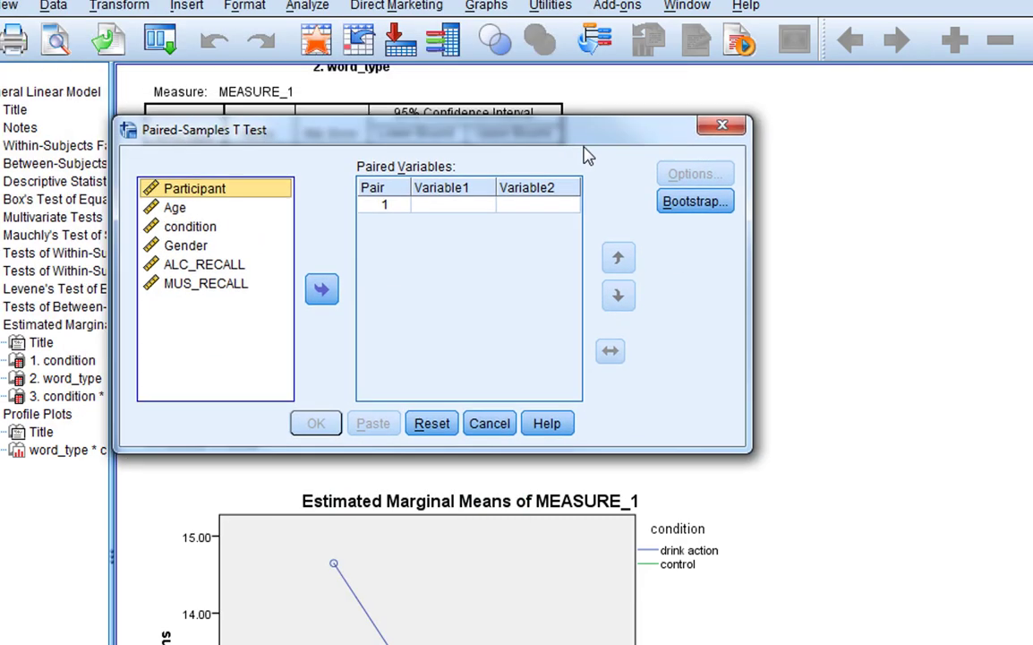
click(290, 280)
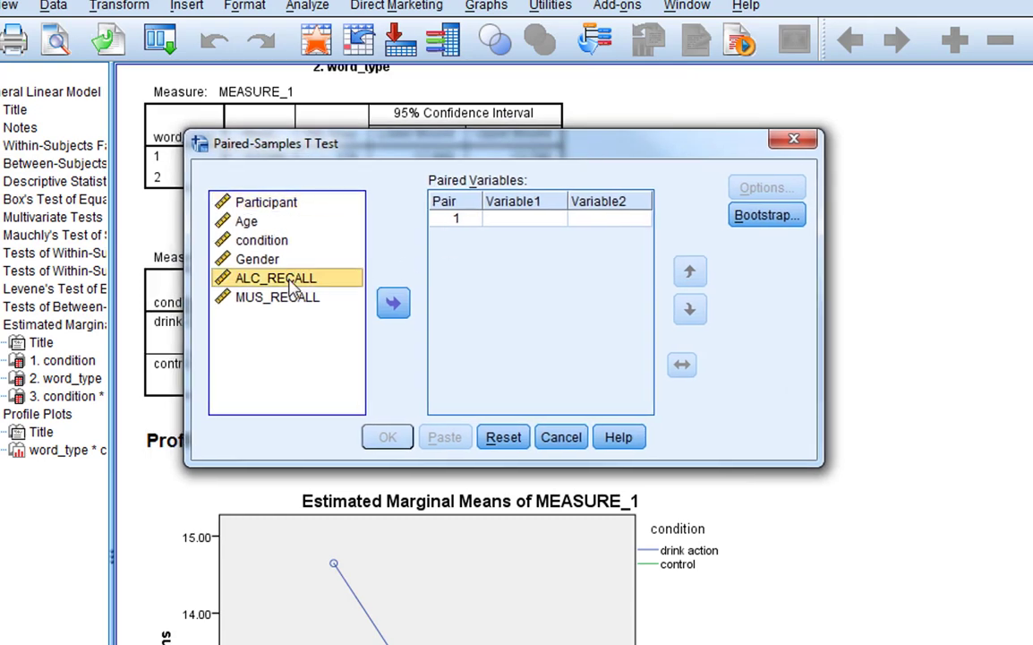
click(394, 304)
click(313, 298)
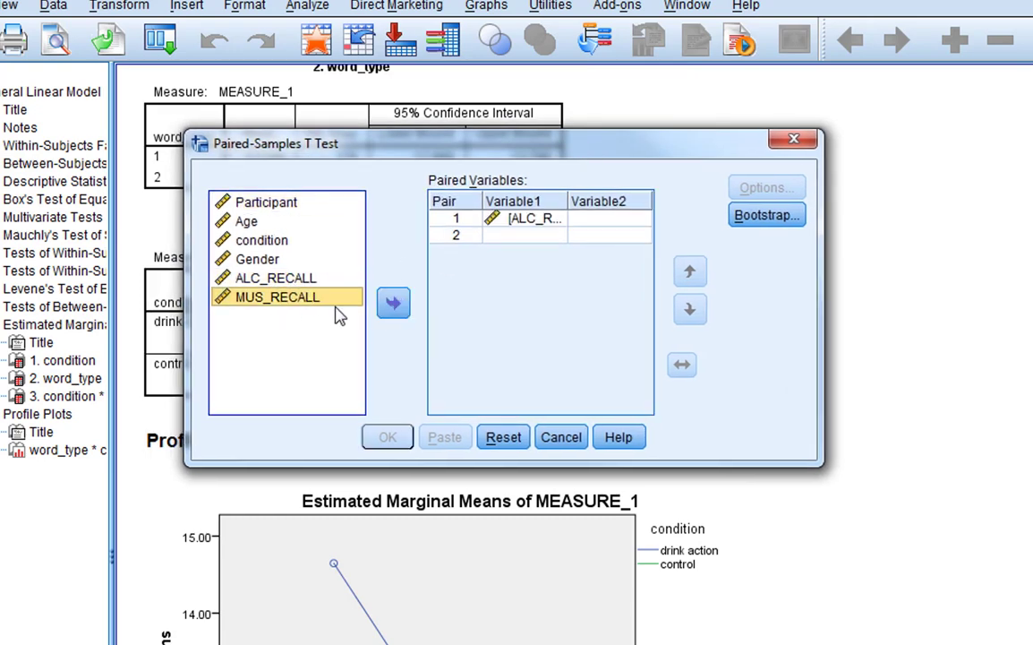
click(392, 306)
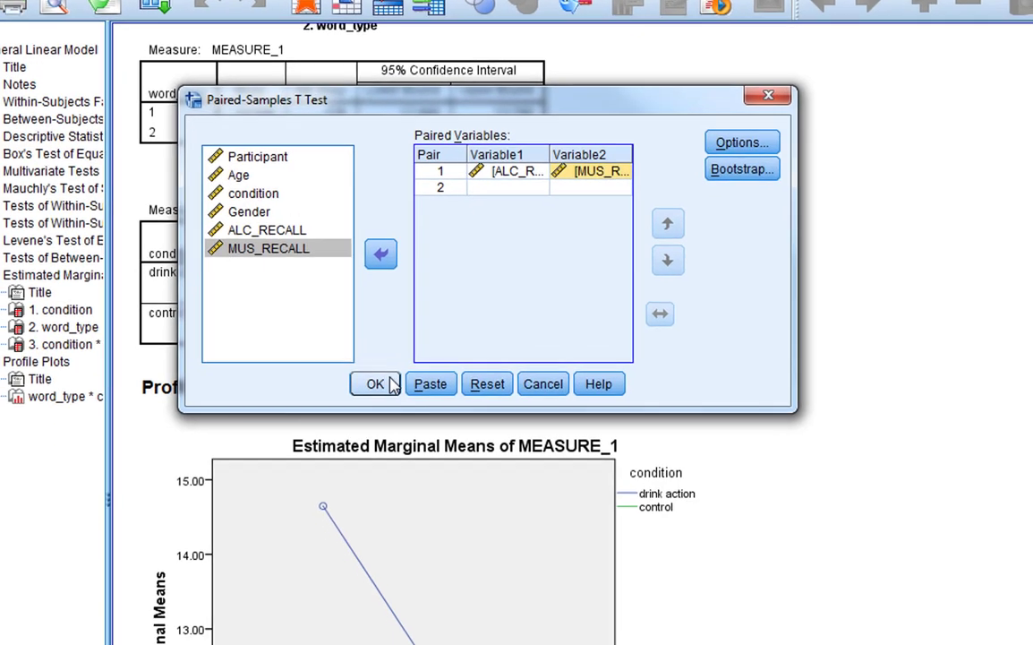
click(391, 438)
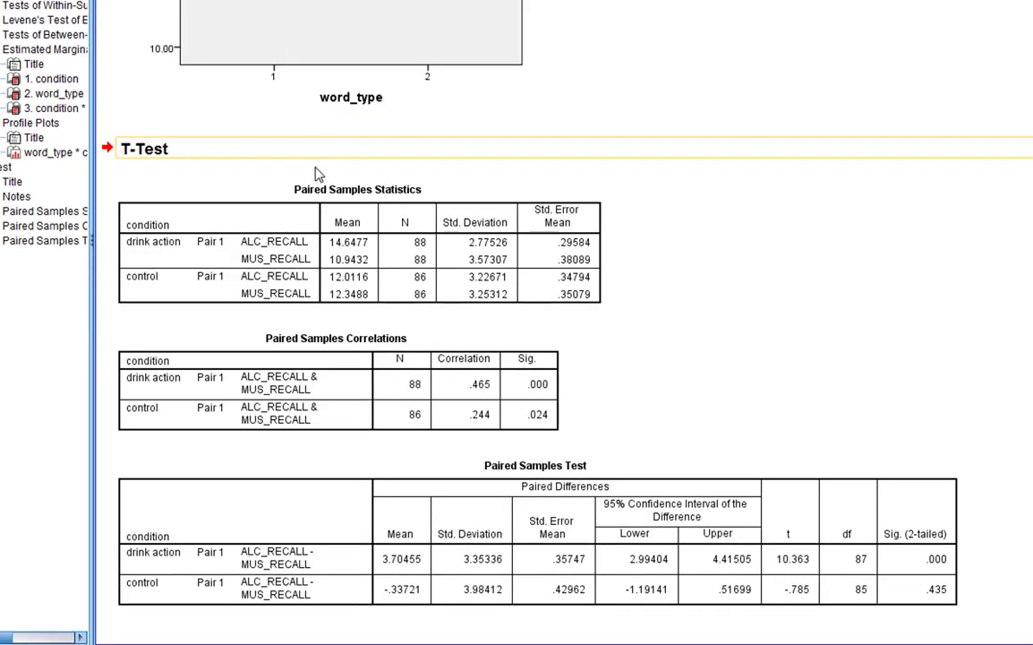